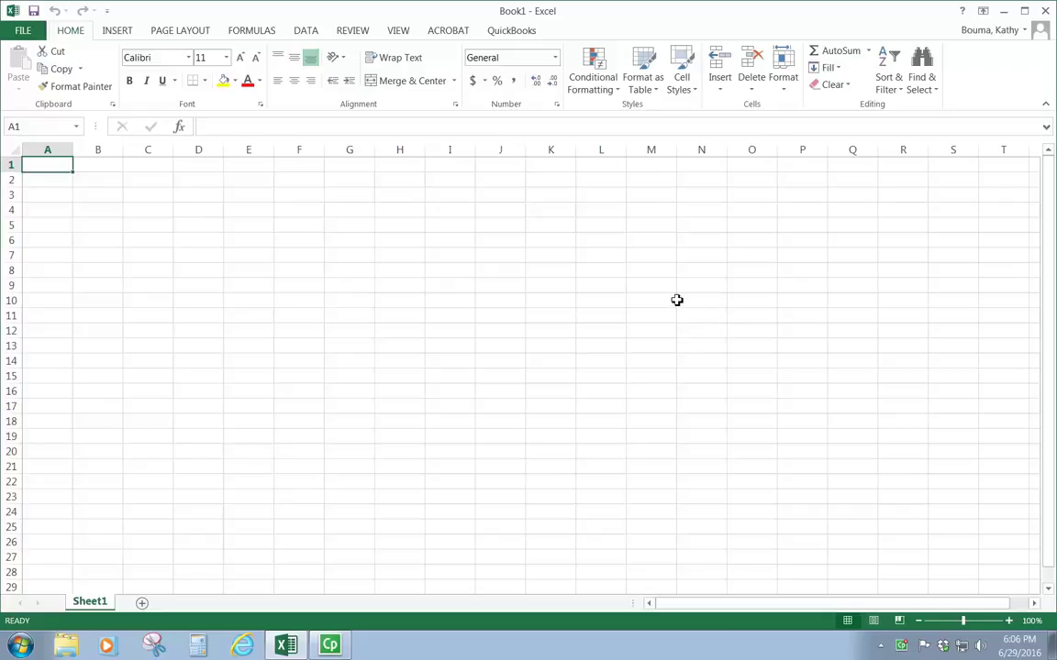
pyautogui.click(546, 210)
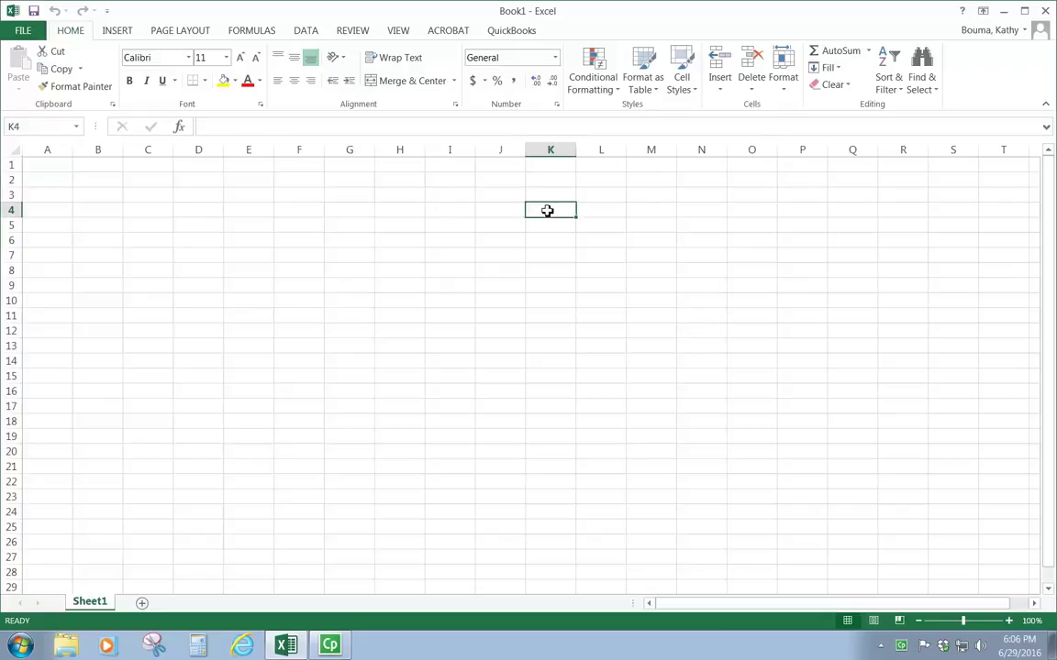
pyautogui.click(55, 165)
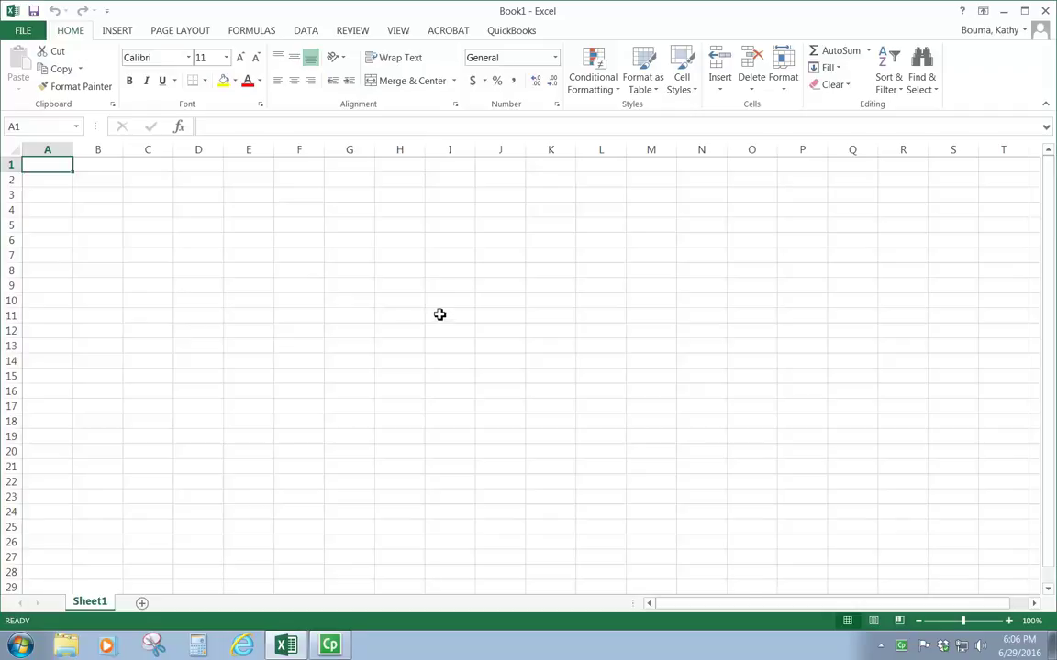
pyautogui.click(652, 271)
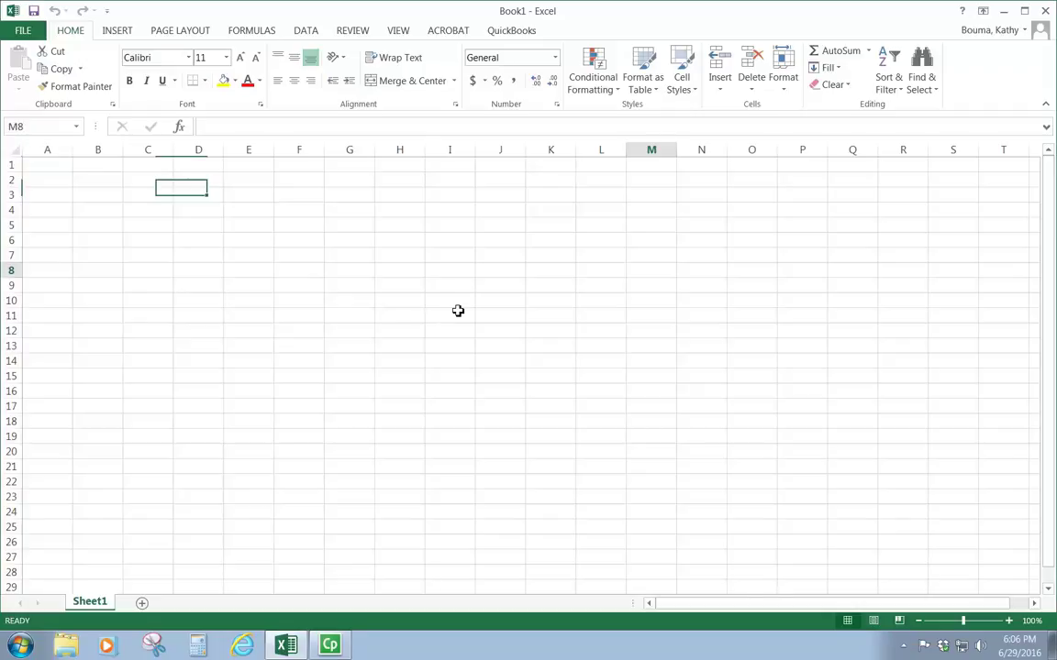
pyautogui.click(648, 268)
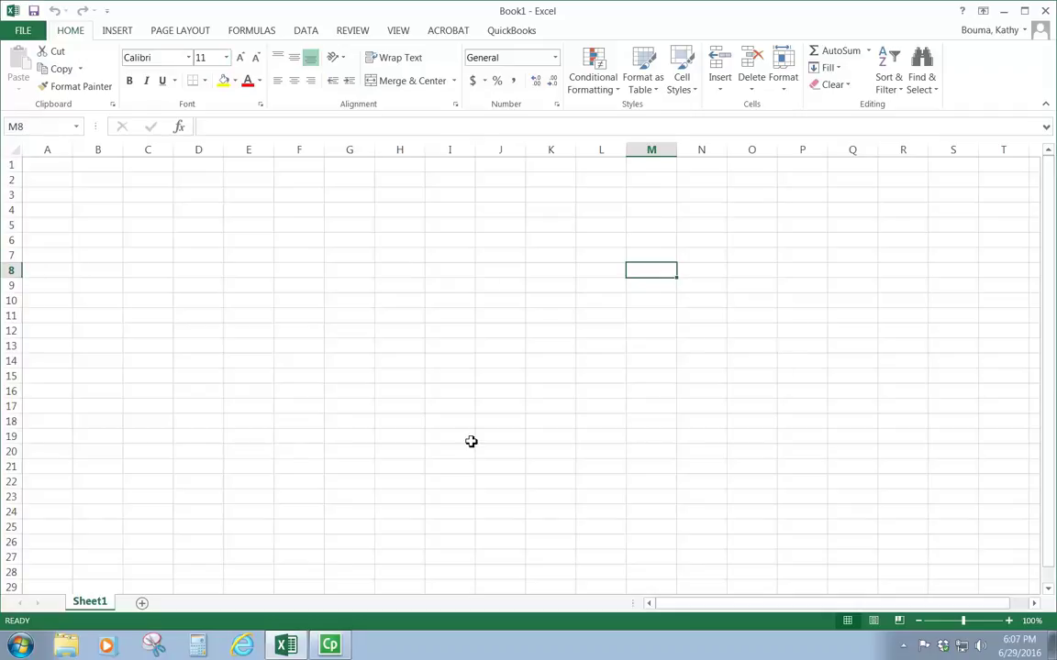
pyautogui.click(40, 165)
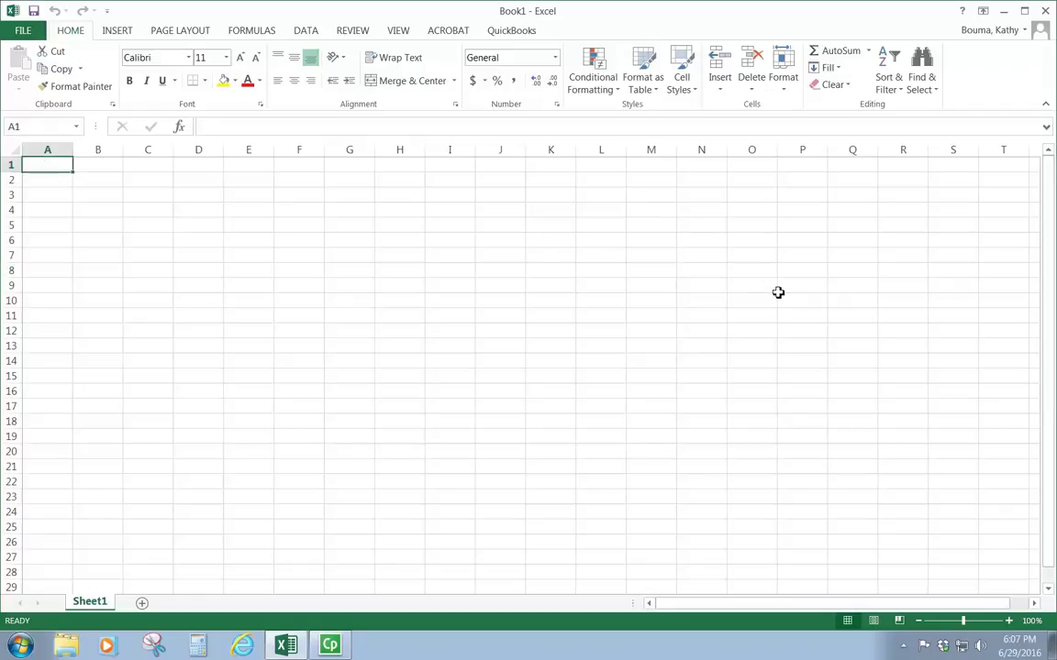
# From cell N17, set up a new macro recording named Name with the shortcut Ctrl+Shift+N.
pyautogui.click(680, 403)
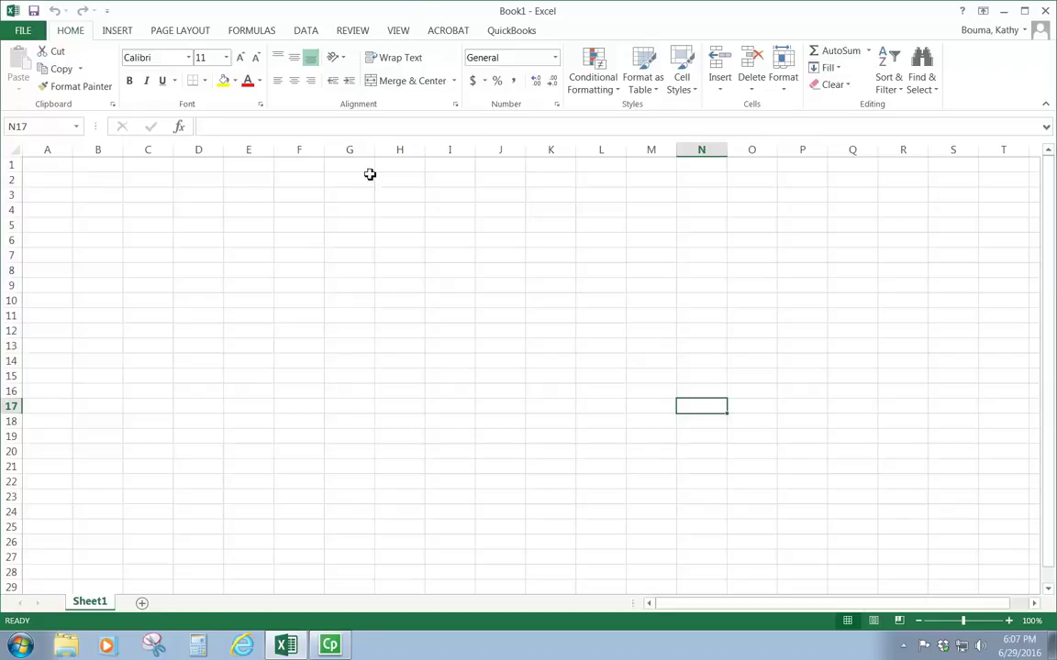
pyautogui.click(398, 29)
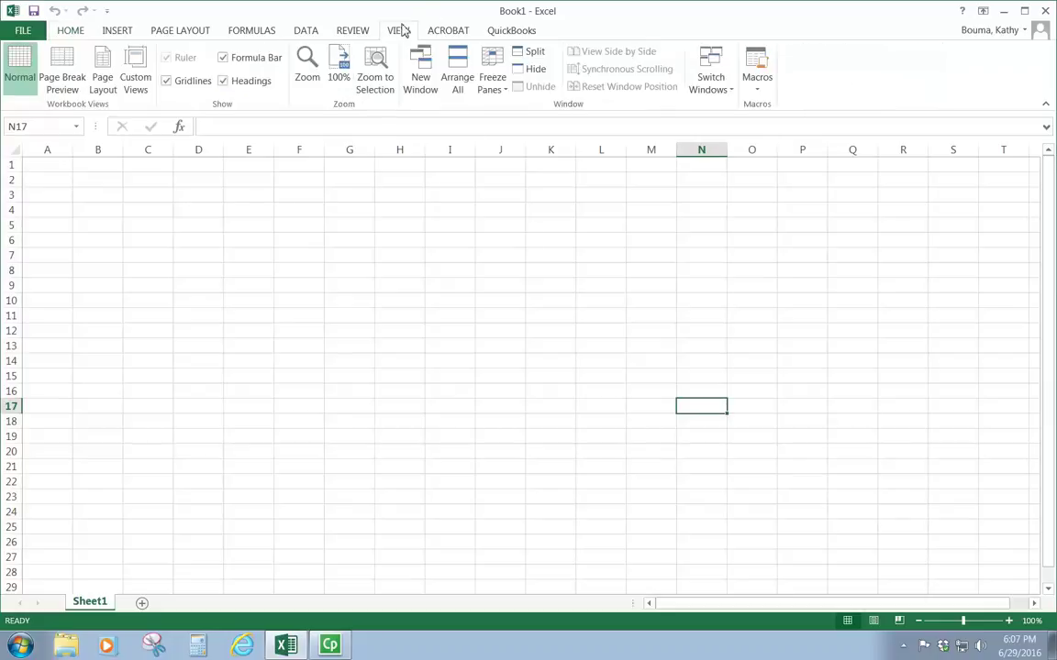
pyautogui.click(757, 92)
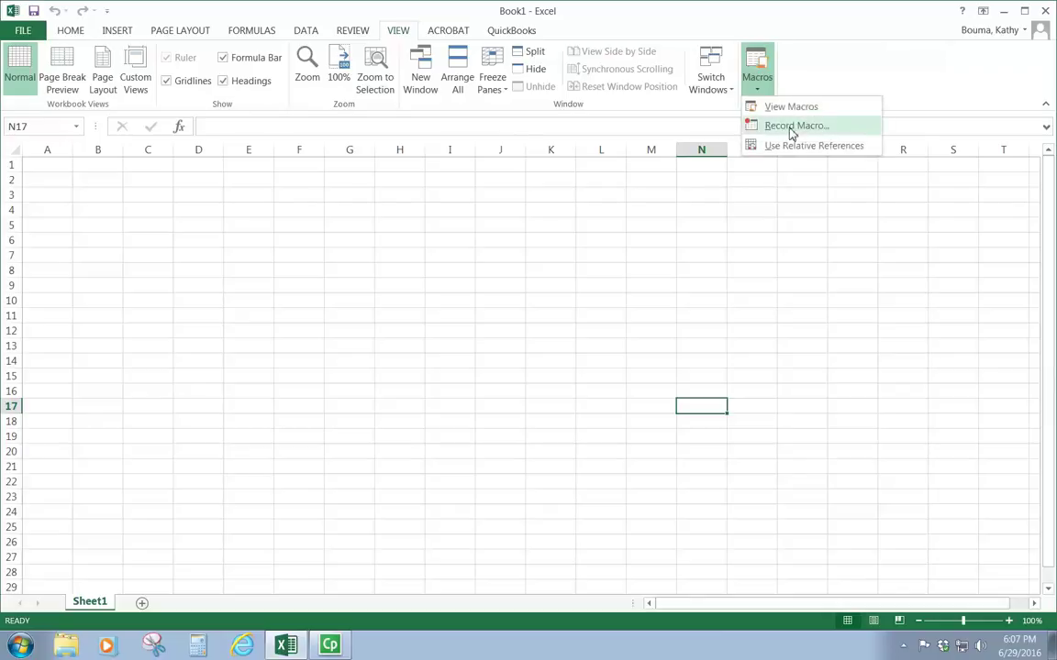
pyautogui.click(797, 127)
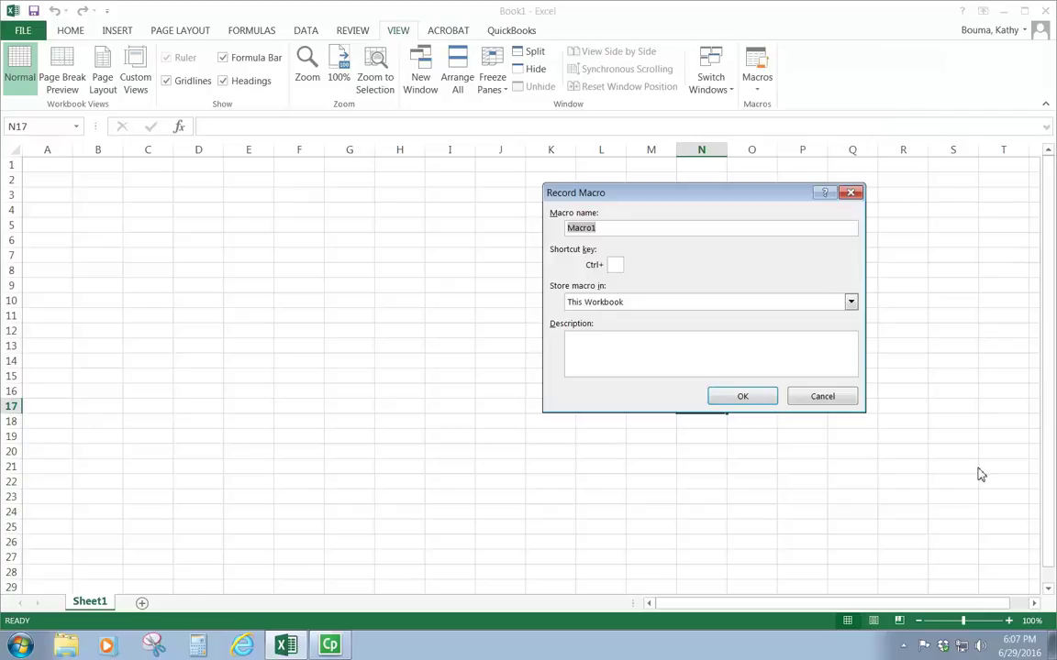
pyautogui.write('Name')
pyautogui.click(616, 265)
pyautogui.write('N')
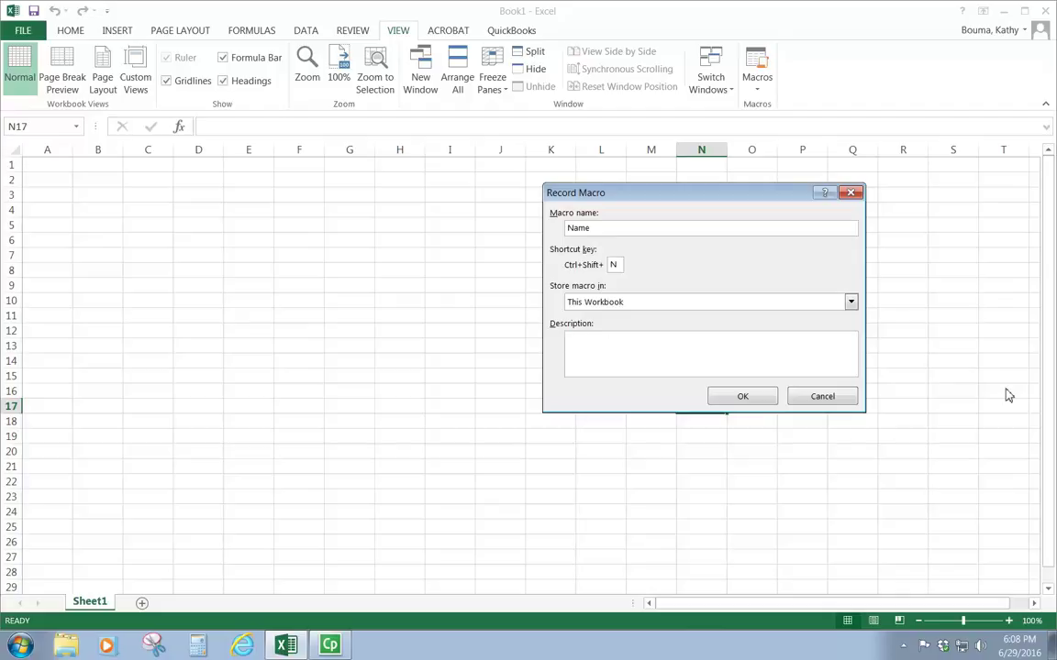
# Describe the macro as "This macro will move the cell pointer to A1 and will then format and type my name." and start recording.
pyautogui.write('s macro will move the cell pointer to A')
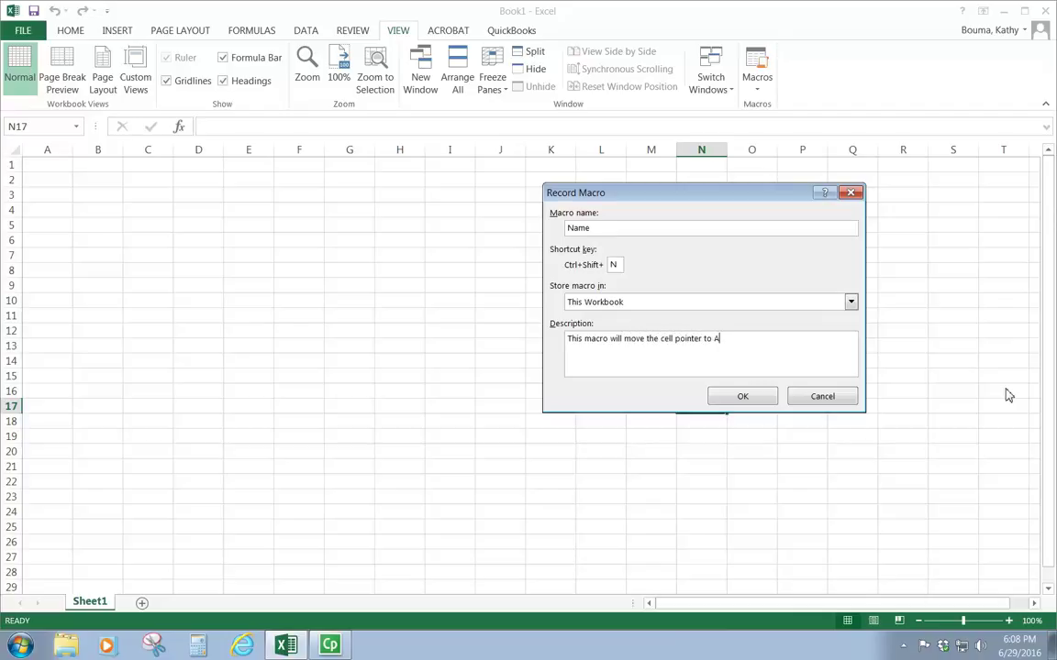
pyautogui.write('1 and will then format and type my name.')
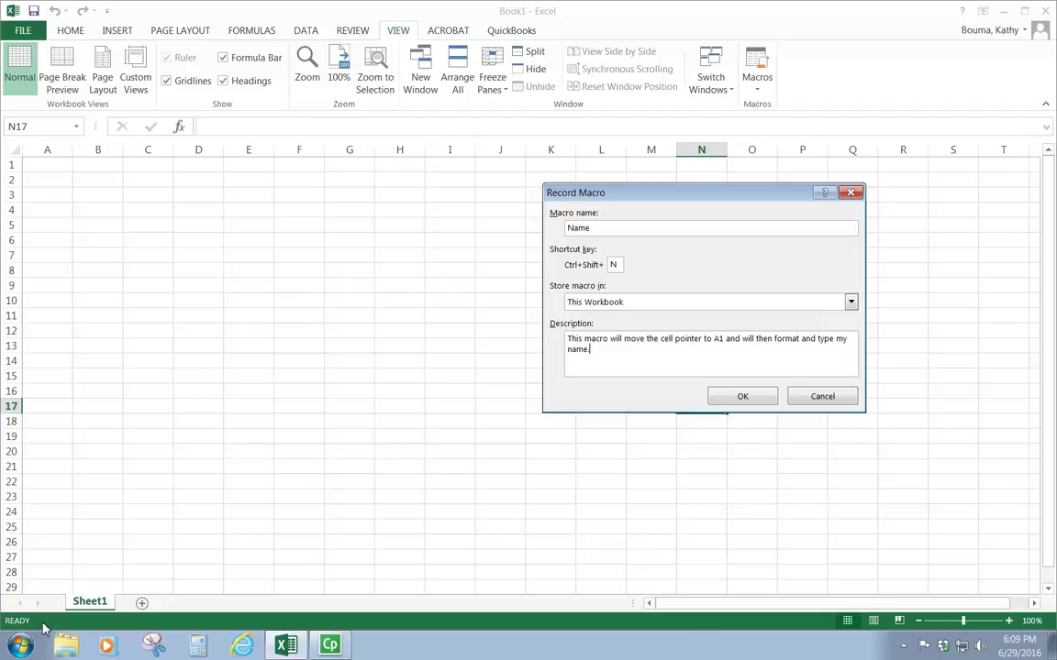
pyautogui.click(743, 397)
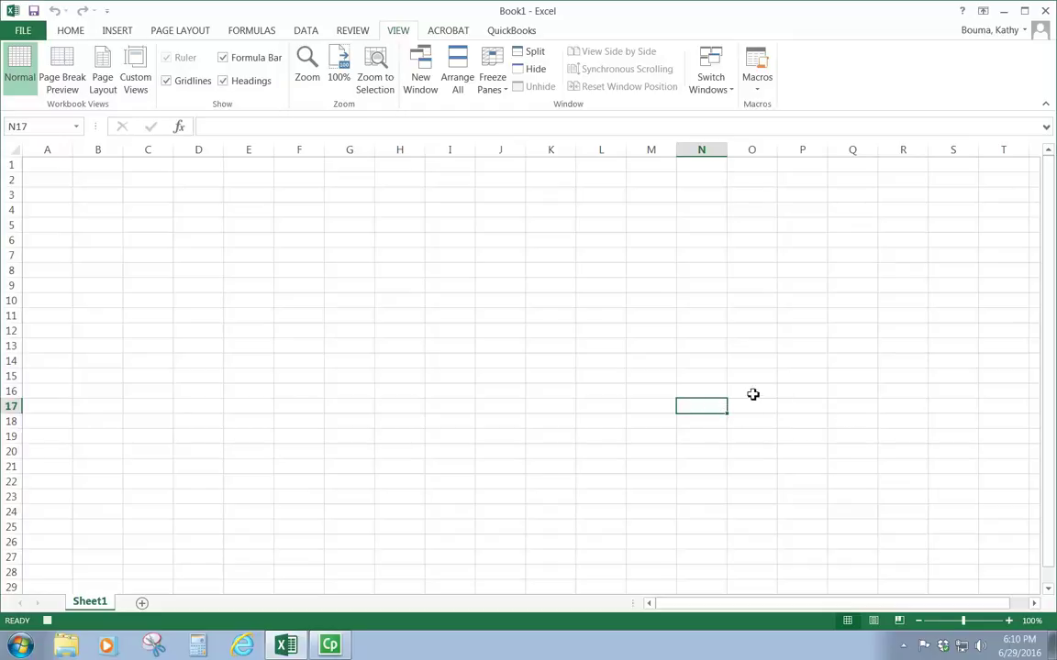
# Use Go To to reach cell A1 and format the cell as bold with font size 14.
pyautogui.press('F5')
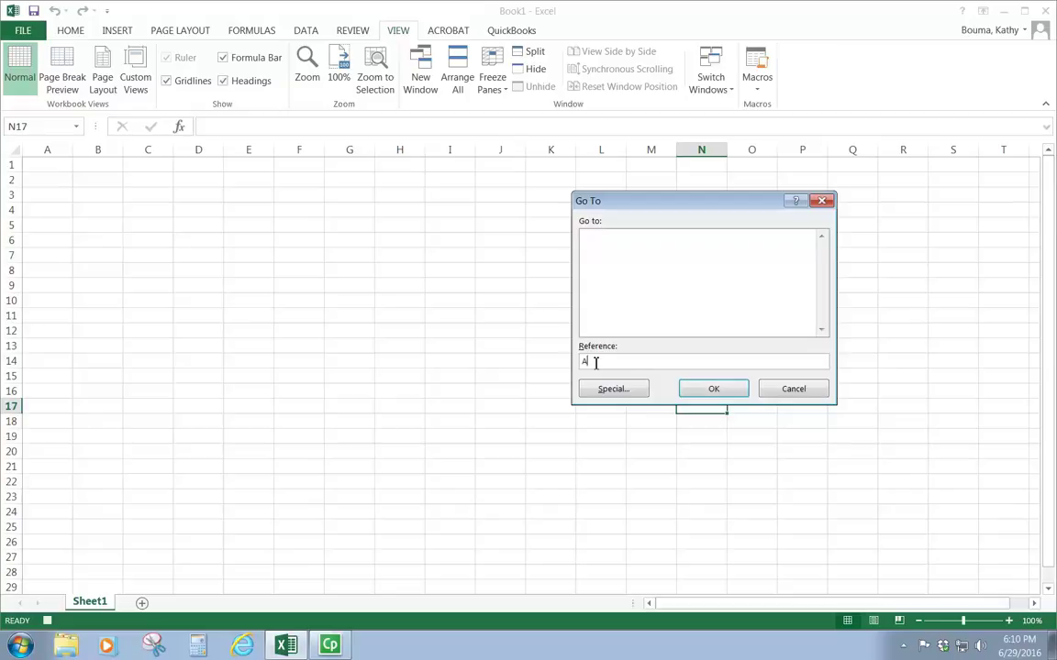
pyautogui.write('A1')
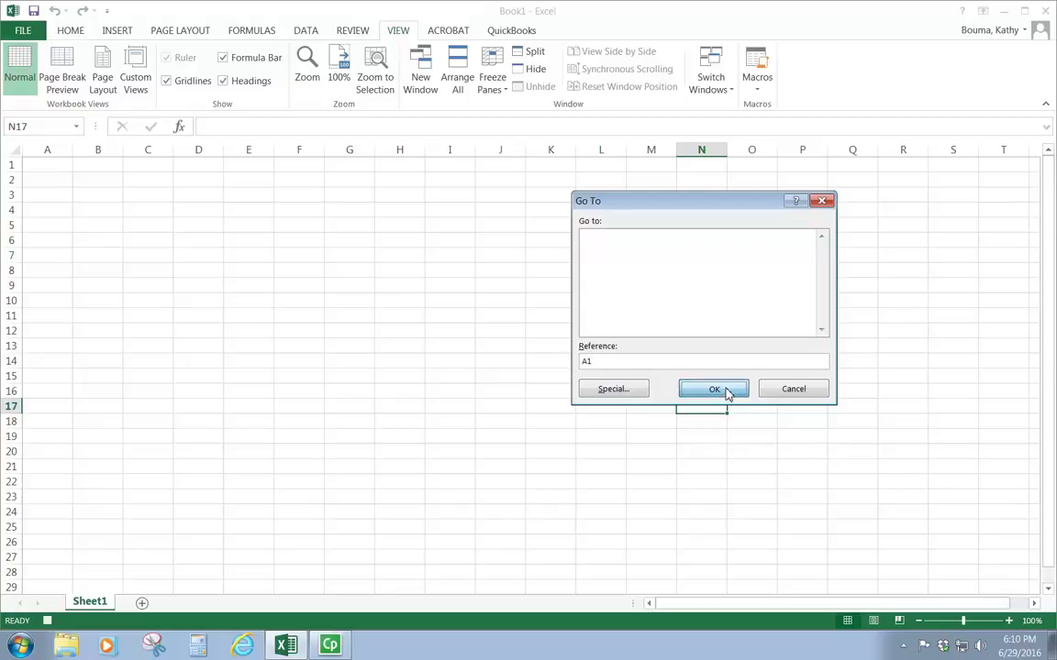
pyautogui.click(726, 390)
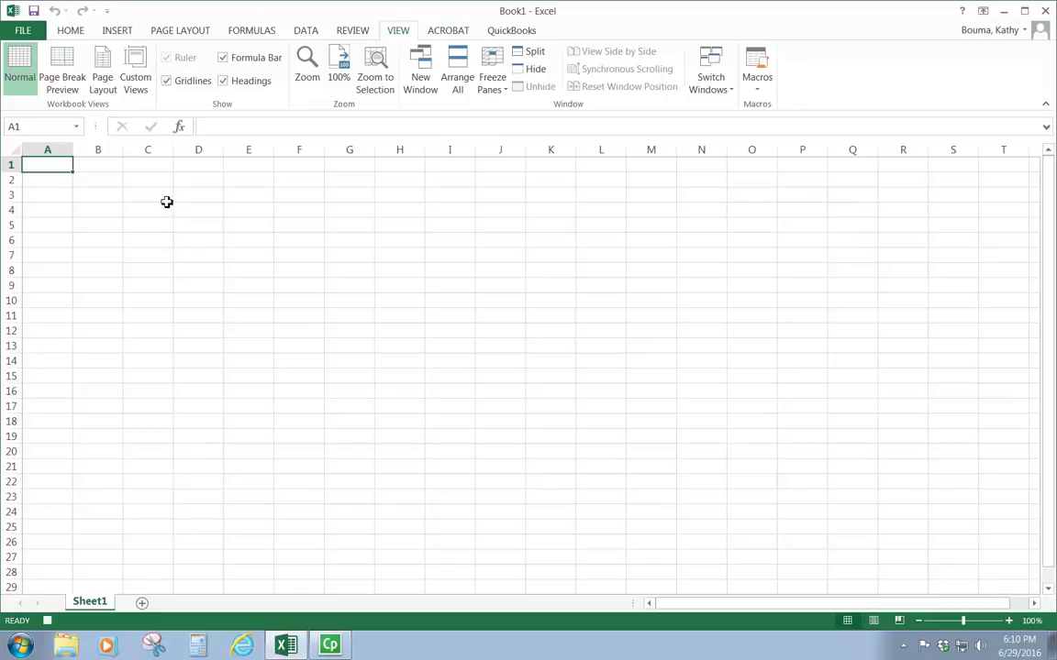
pyautogui.click(70, 32)
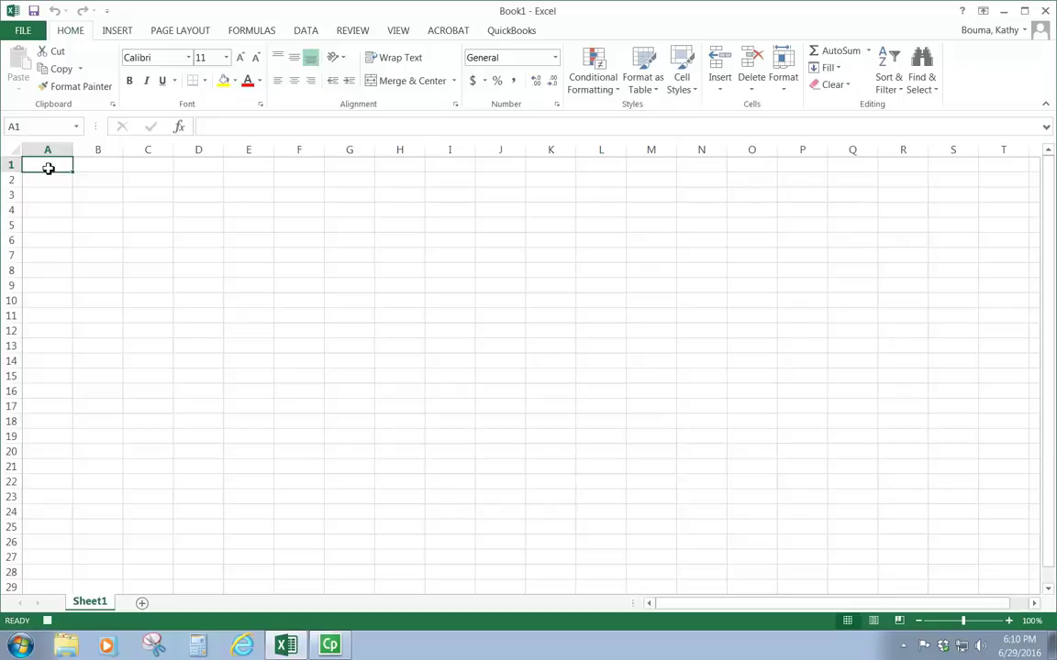
pyautogui.click(226, 57)
pyautogui.click(204, 151)
pyautogui.click(133, 81)
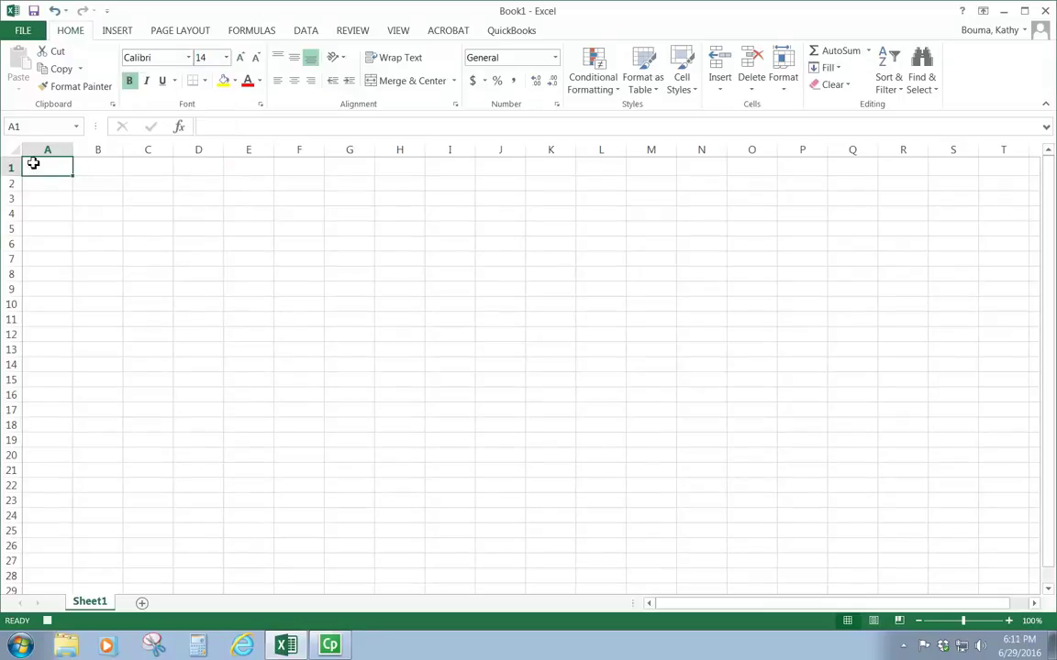
# Enter the author's full name in cell A1 and auto-fit the width of column A.
pyautogui.write('Ka')
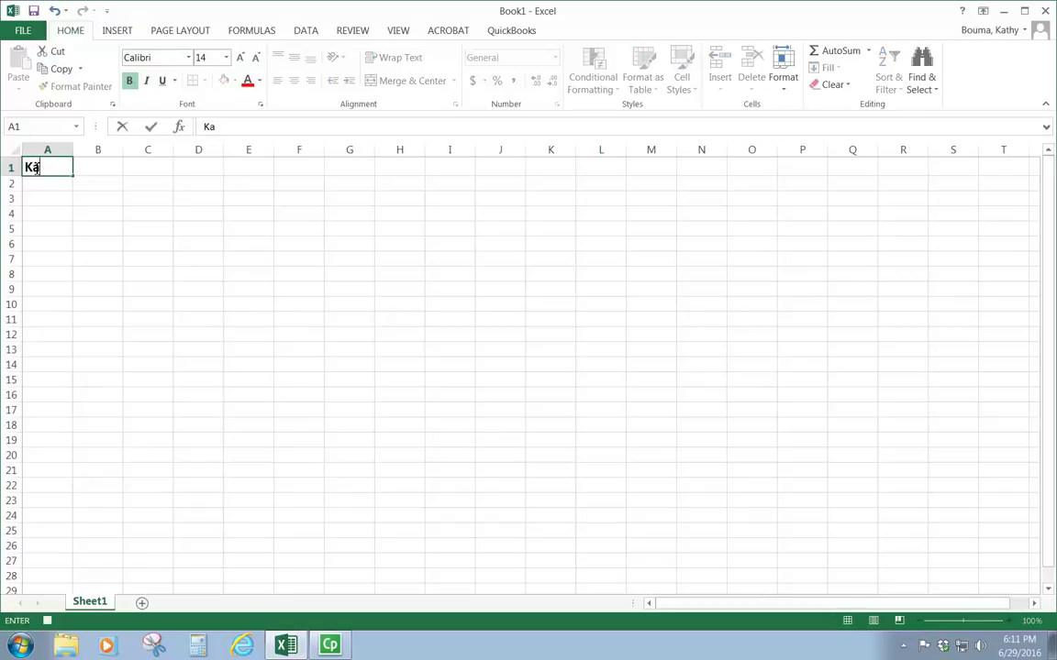
pyautogui.write('thy Bouma')
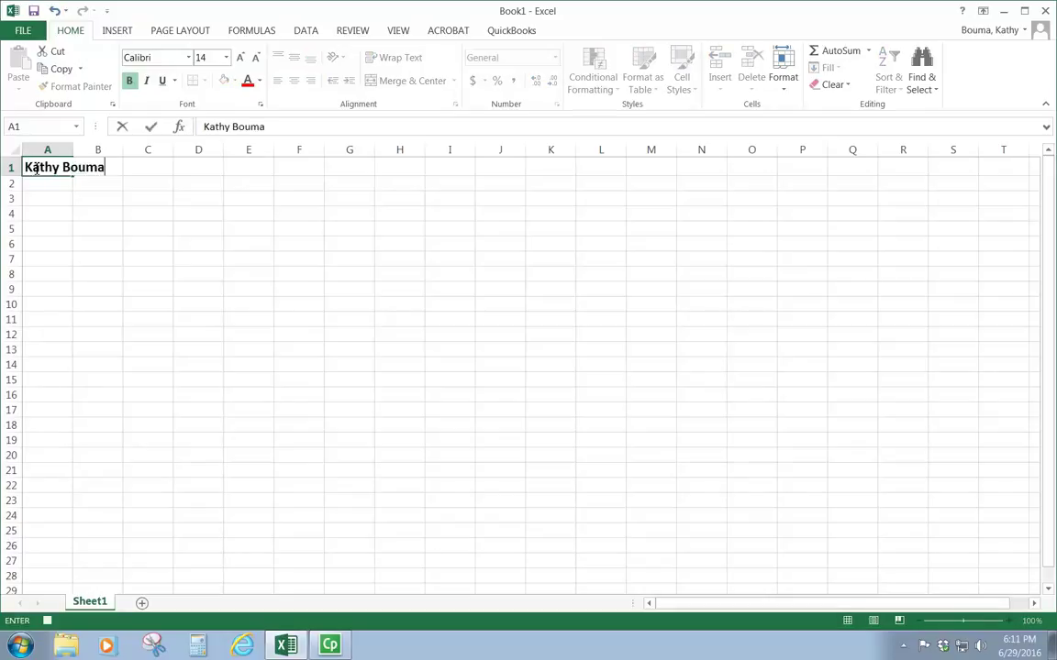
pyautogui.press('Return')
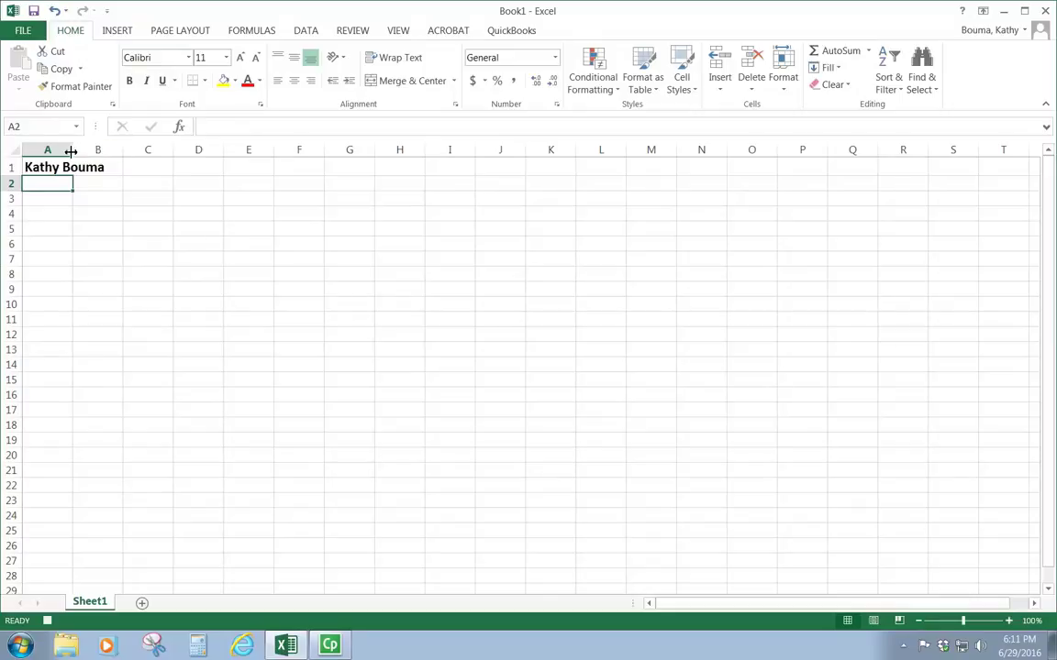
pyautogui.doubleClick(75, 150)
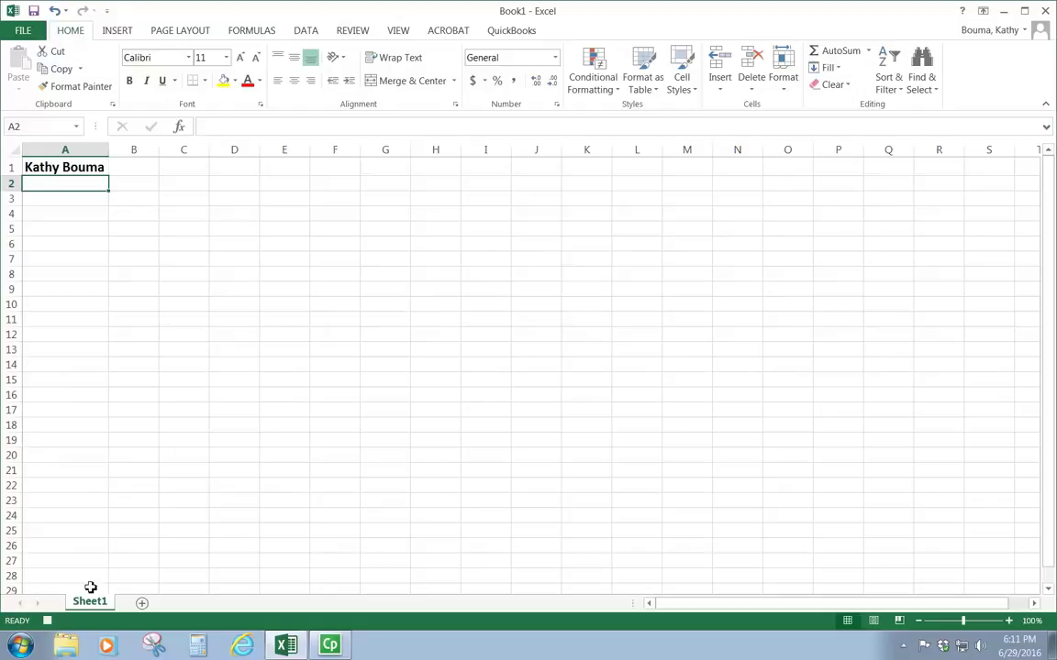
# Stop recording the macro and check the Name macro's entry in the list of macros without running it.
pyautogui.click(47, 623)
pyautogui.click(400, 31)
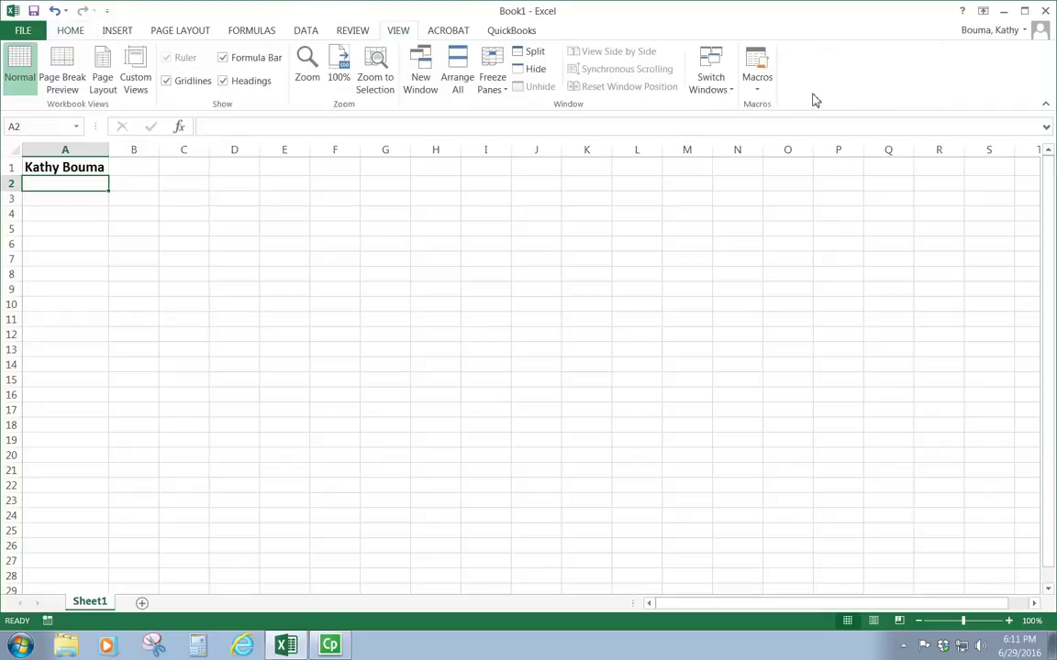
pyautogui.click(758, 94)
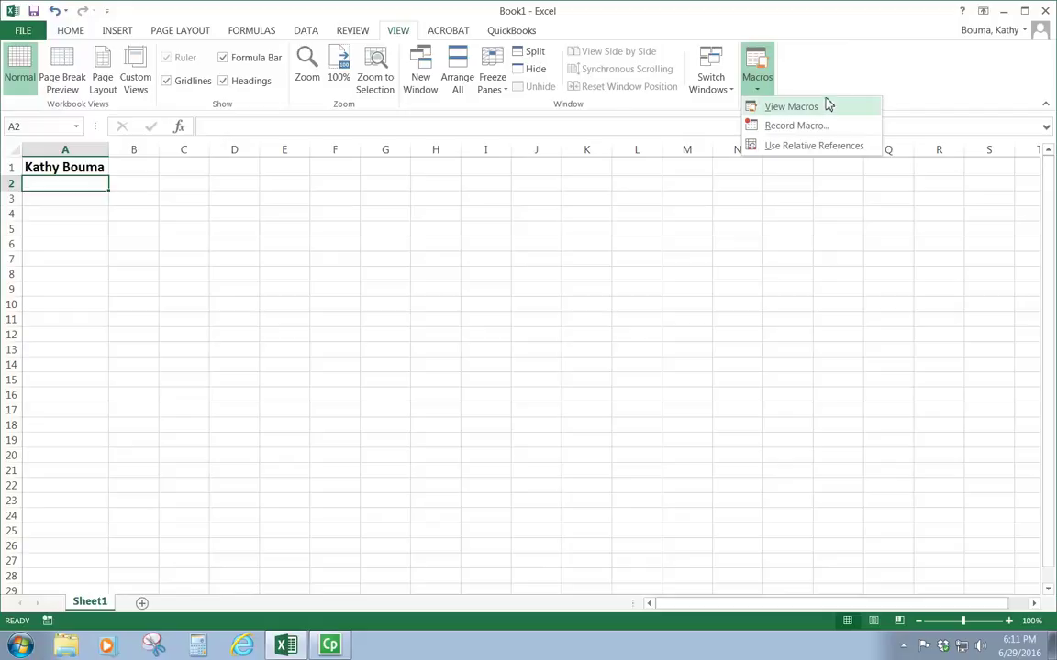
pyautogui.click(802, 107)
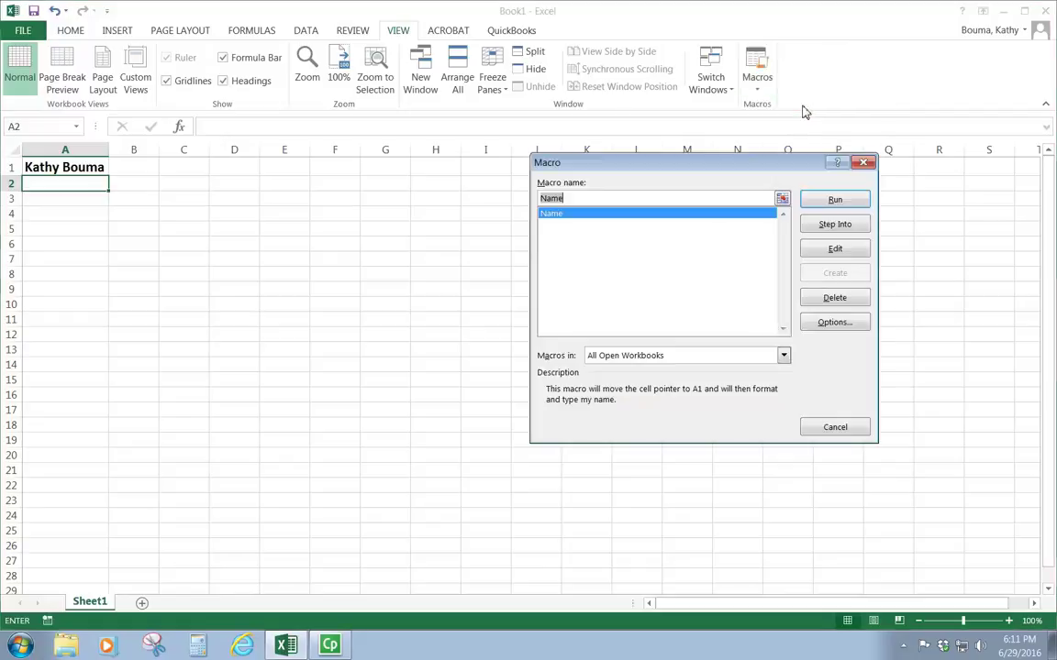
pyautogui.click(566, 213)
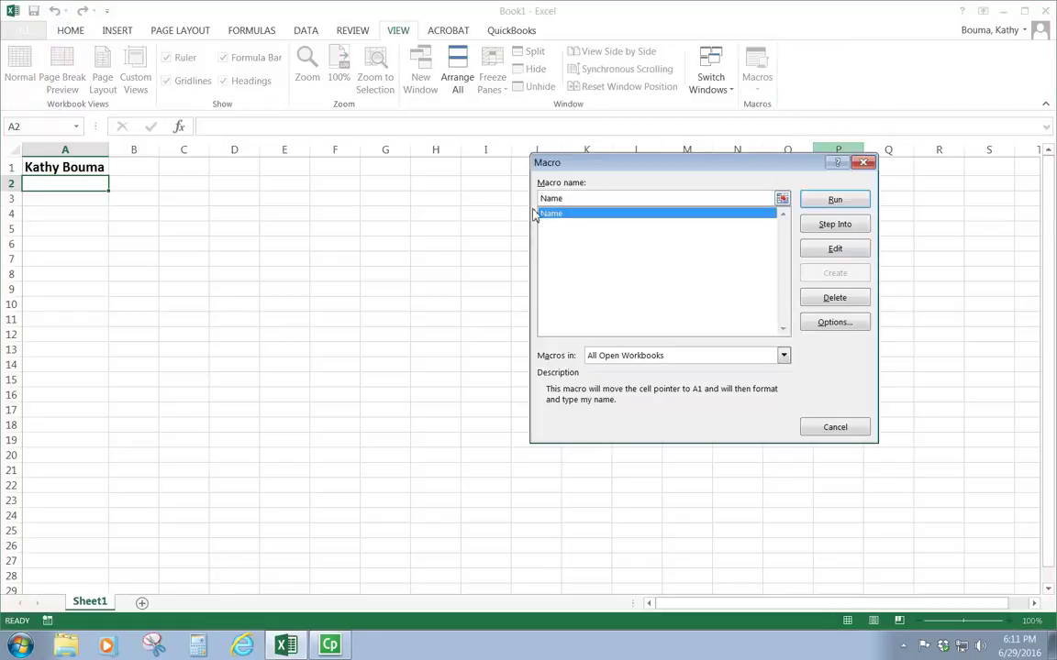
pyautogui.click(851, 428)
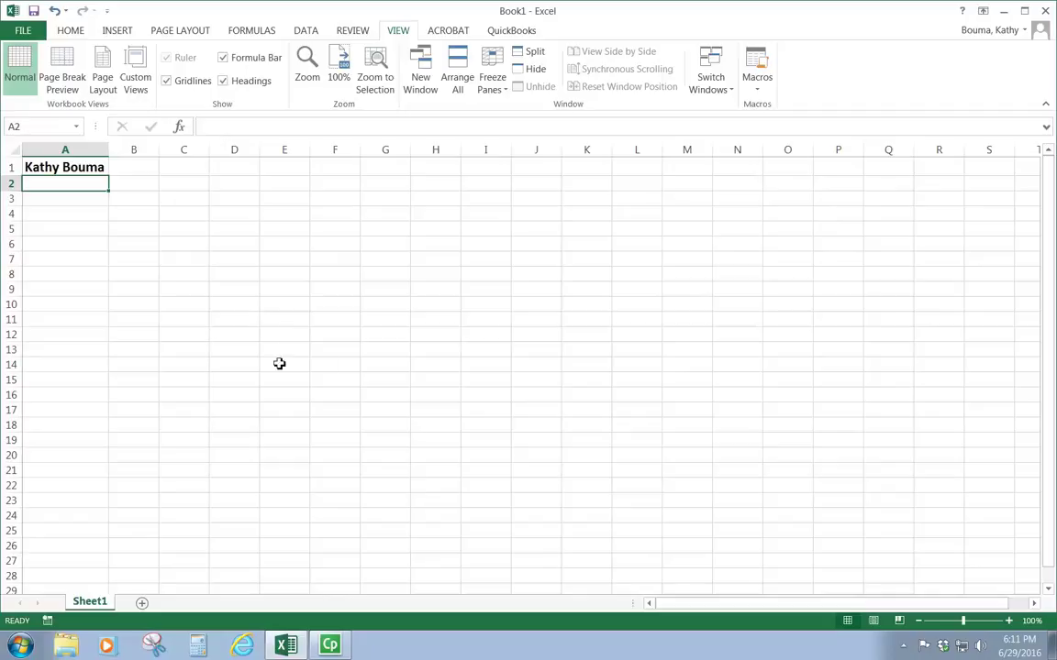
# From cell L9, set up a second macro recording named InsertRows with the shortcut Ctrl+Shift+I.
pyautogui.click(386, 349)
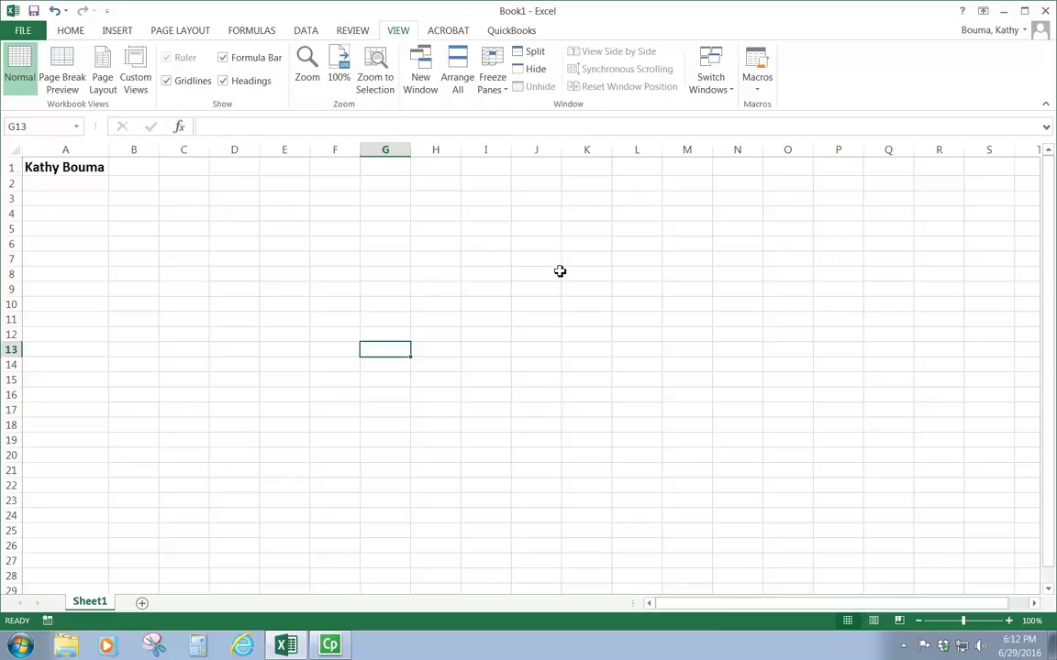
pyautogui.click(626, 291)
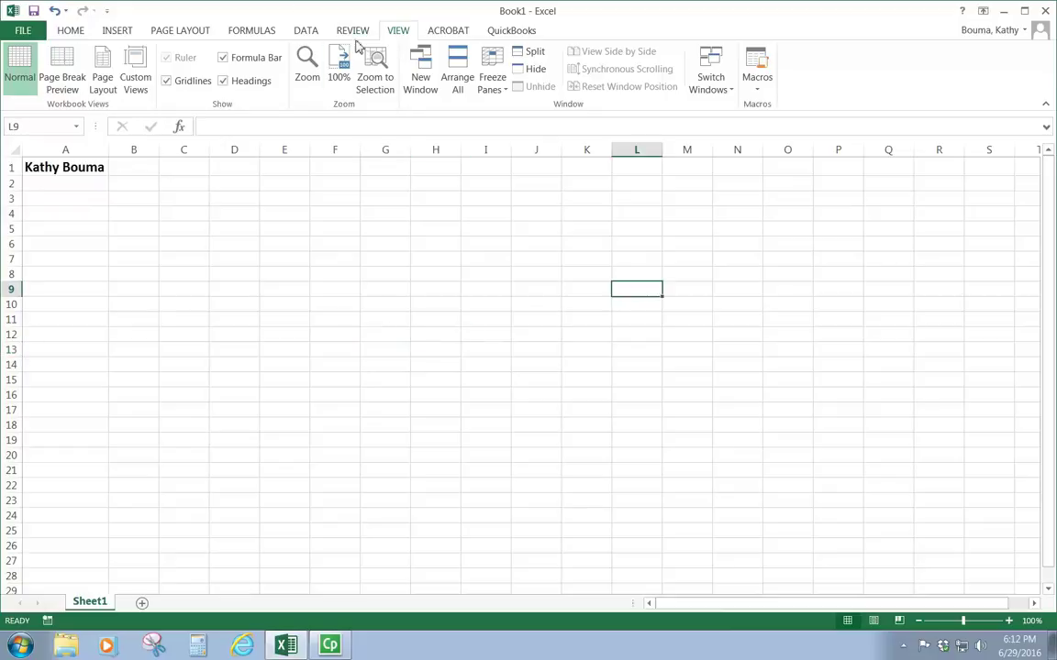
pyautogui.click(757, 91)
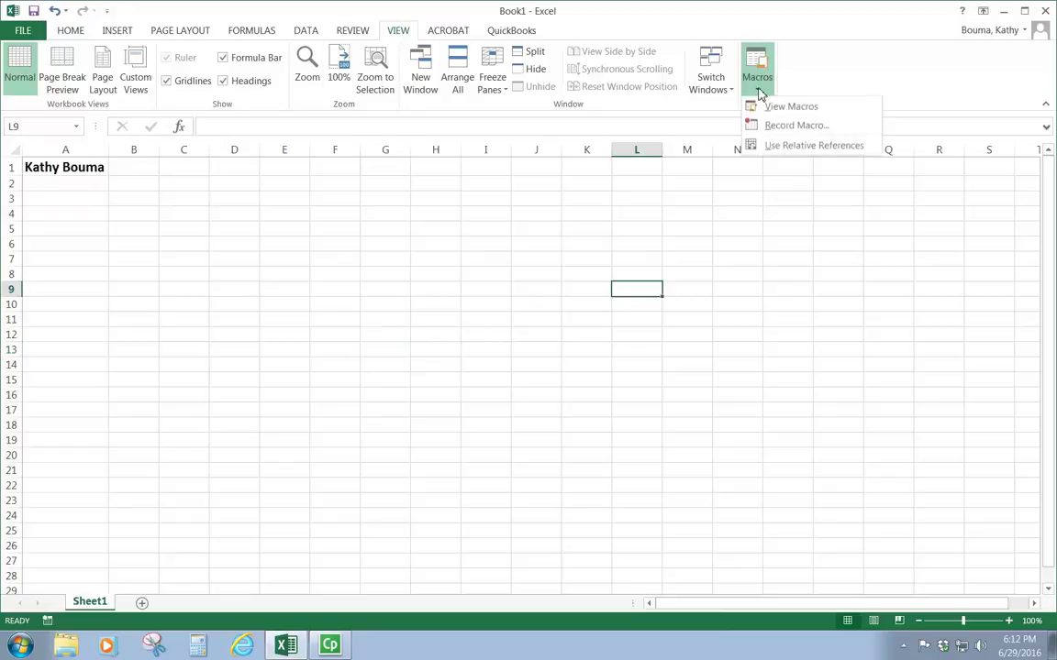
pyautogui.click(782, 122)
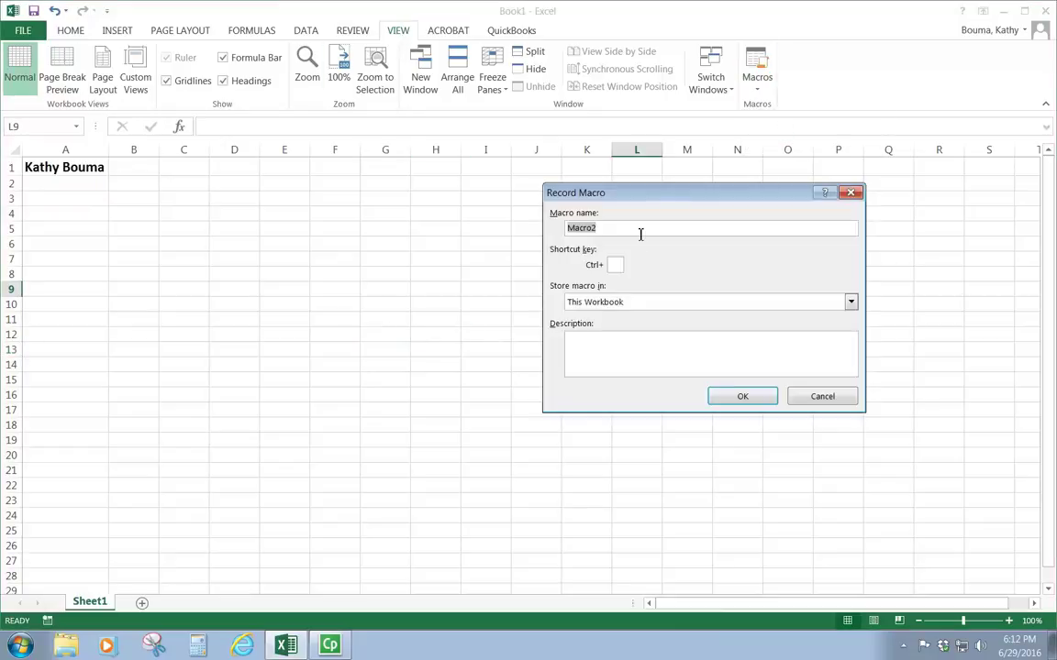
pyautogui.write('InsertRows')
pyautogui.click(617, 265)
pyautogui.write('I')
# Describe the macro as "This macro will insert two blank rows at the top of the spreadsheet." and start recording.
pyautogui.click(587, 344)
pyautogui.write('This macro will ins')
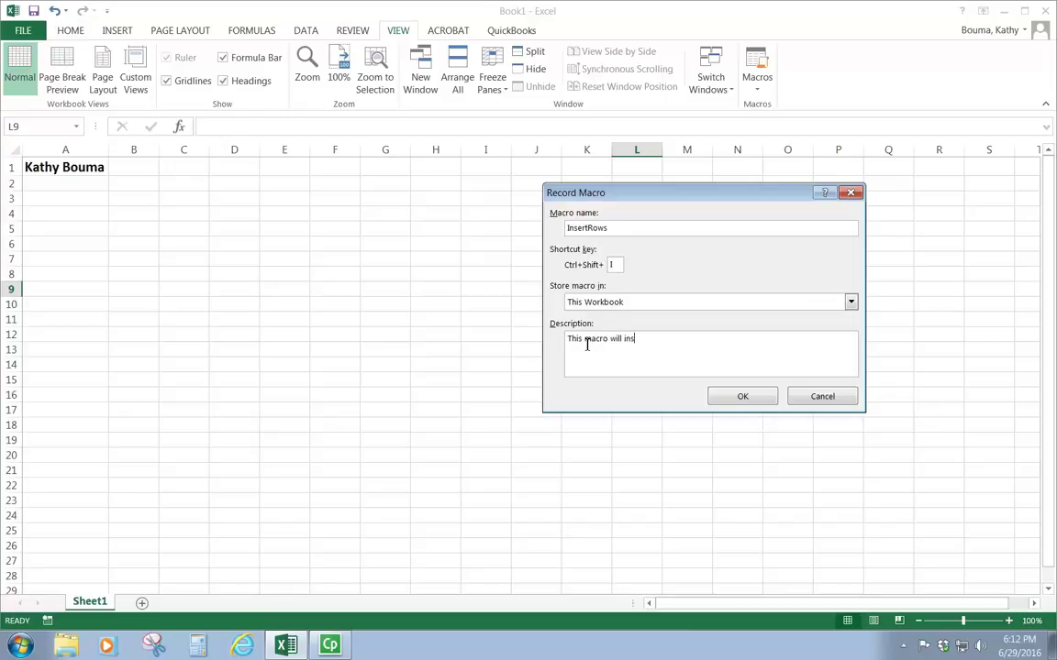
pyautogui.write('ert two blank rows at the top of ')
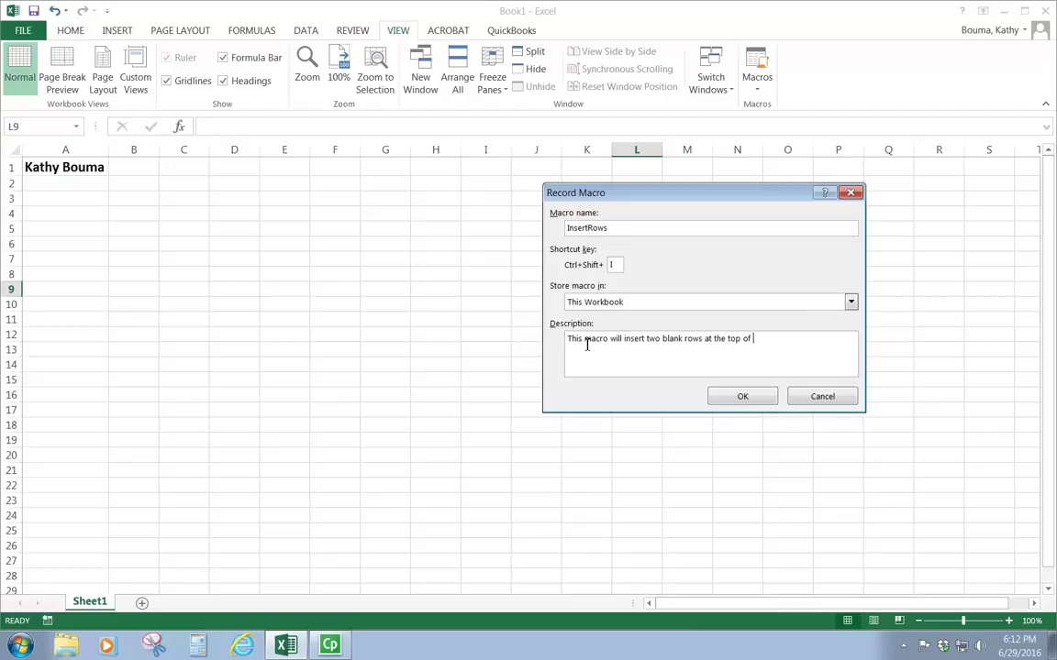
pyautogui.write('the spreadsheet.')
pyautogui.click(739, 398)
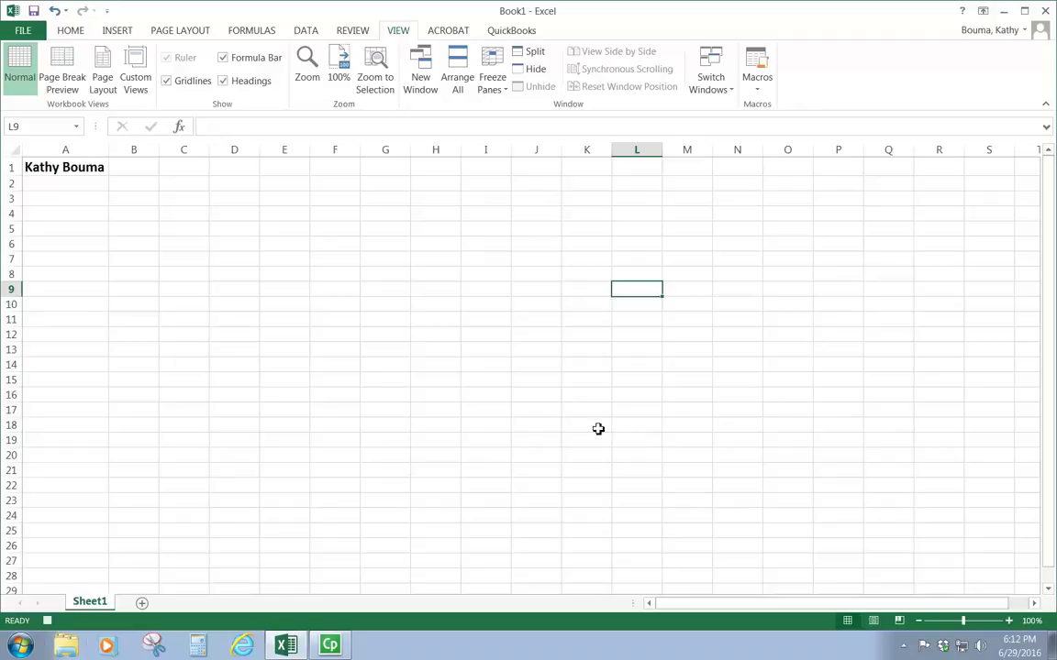
# Insert two blank rows above row 1 of the sheet and select cell H8.
pyautogui.moveTo(8, 169); pyautogui.dragTo(7, 185)
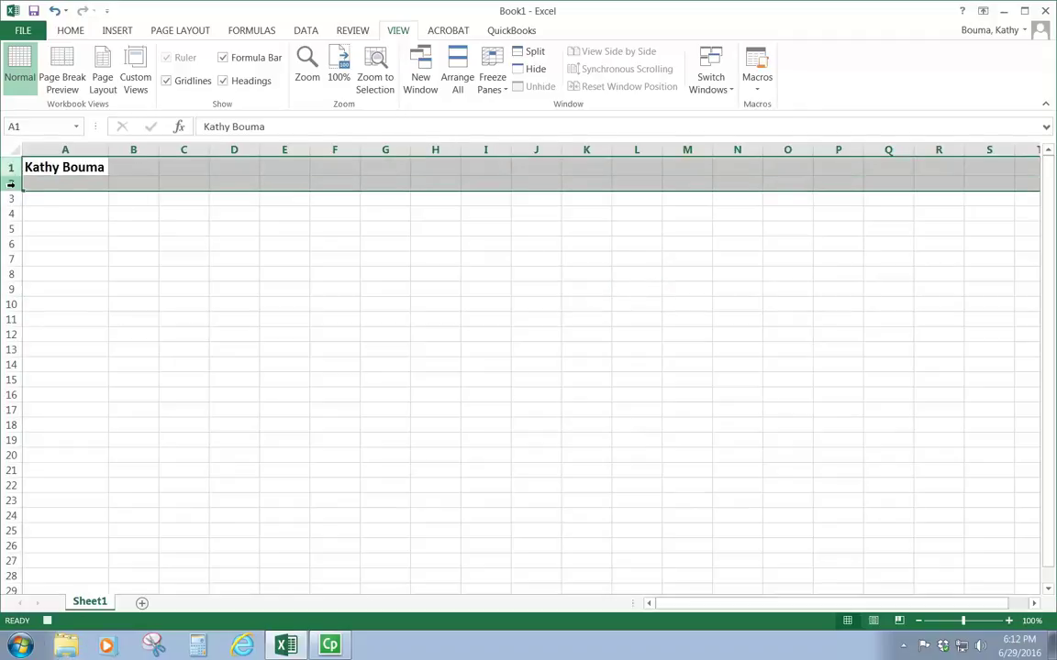
pyautogui.rightClick(186, 169)
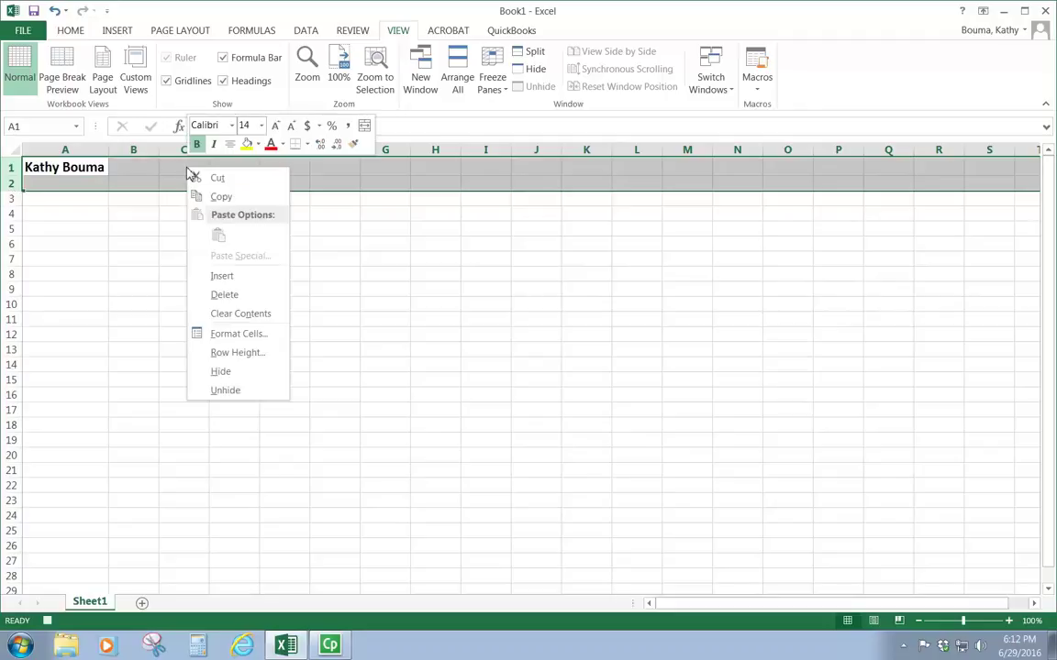
pyautogui.click(222, 278)
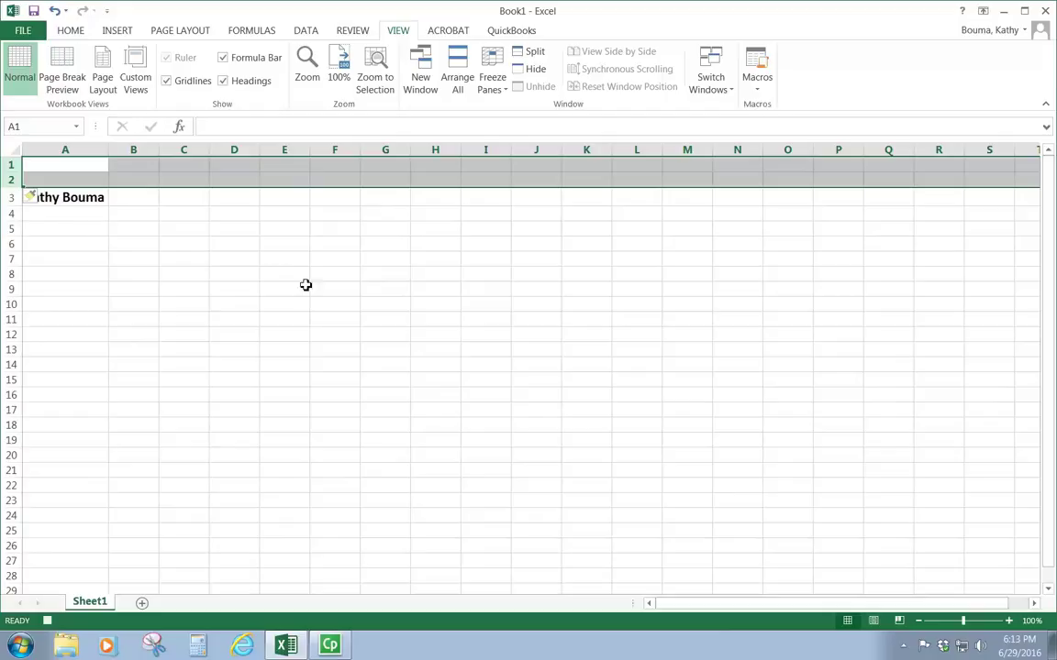
pyautogui.click(414, 275)
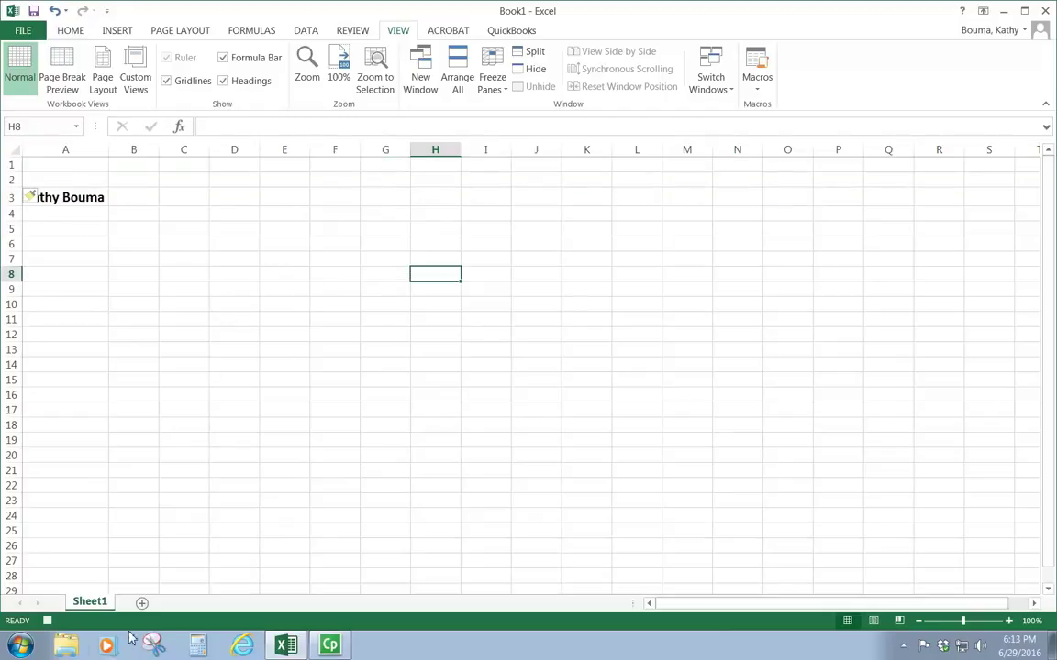
# Stop recording the InsertRows macro and check the list of available macros without running any.
pyautogui.click(49, 622)
pyautogui.click(757, 89)
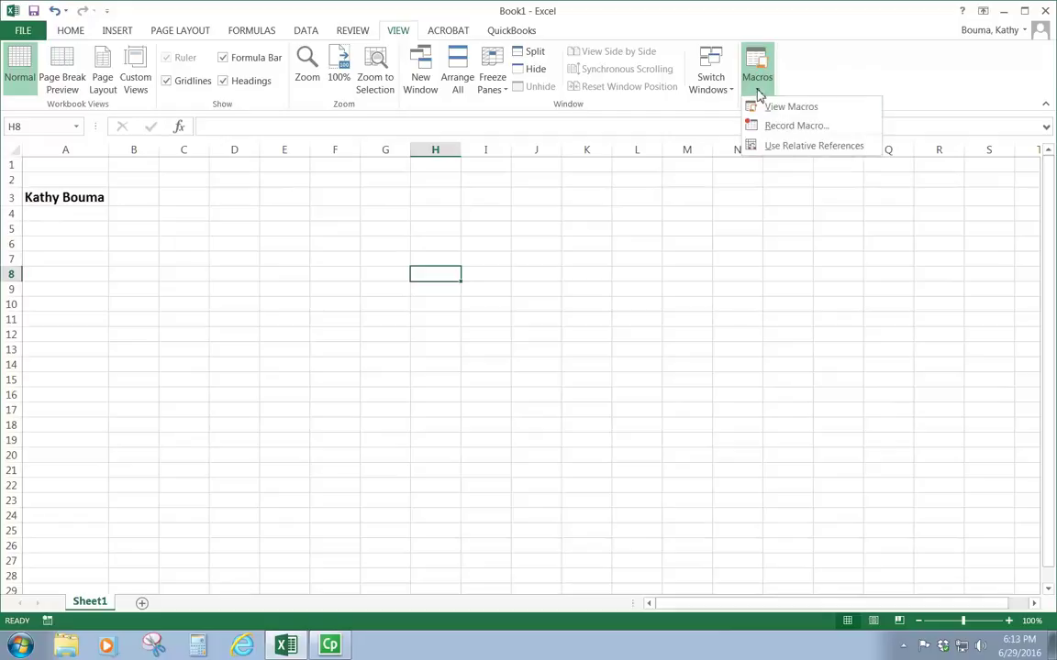
pyautogui.click(781, 107)
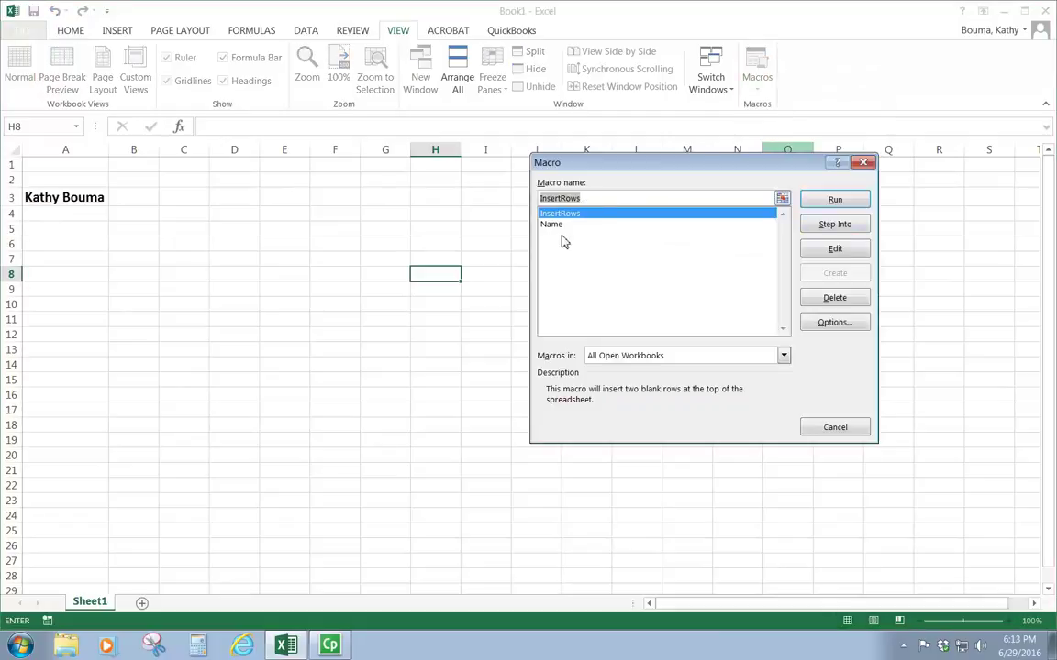
pyautogui.click(833, 432)
pyautogui.click(293, 335)
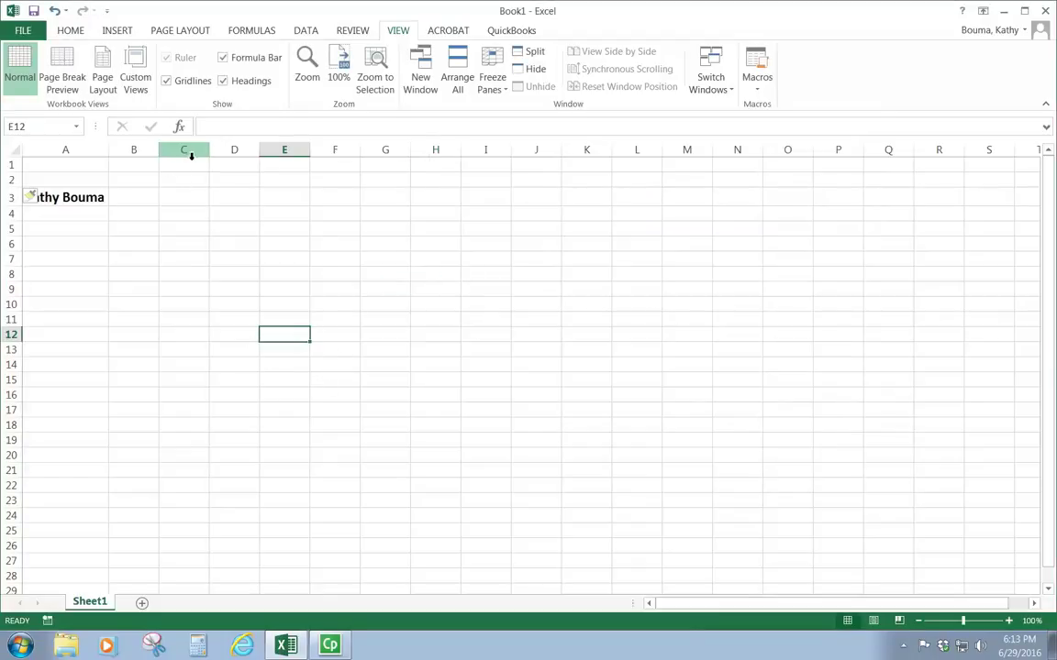
# Begin saving a copy of the workbook to the Desktop with the file name Macros.
pyautogui.click(23, 31)
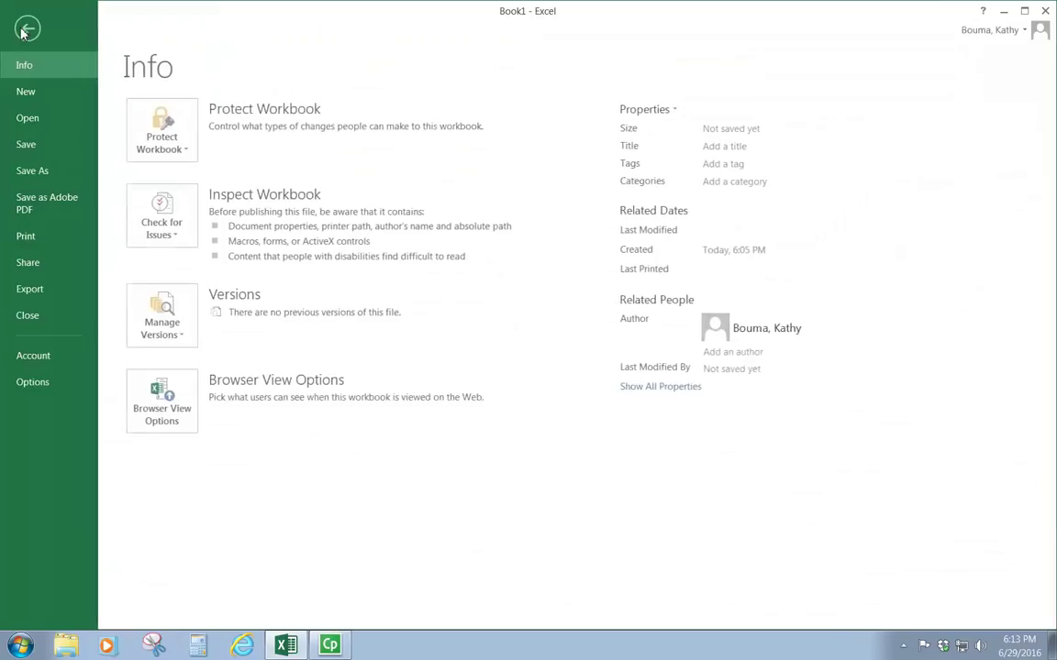
pyautogui.click(33, 171)
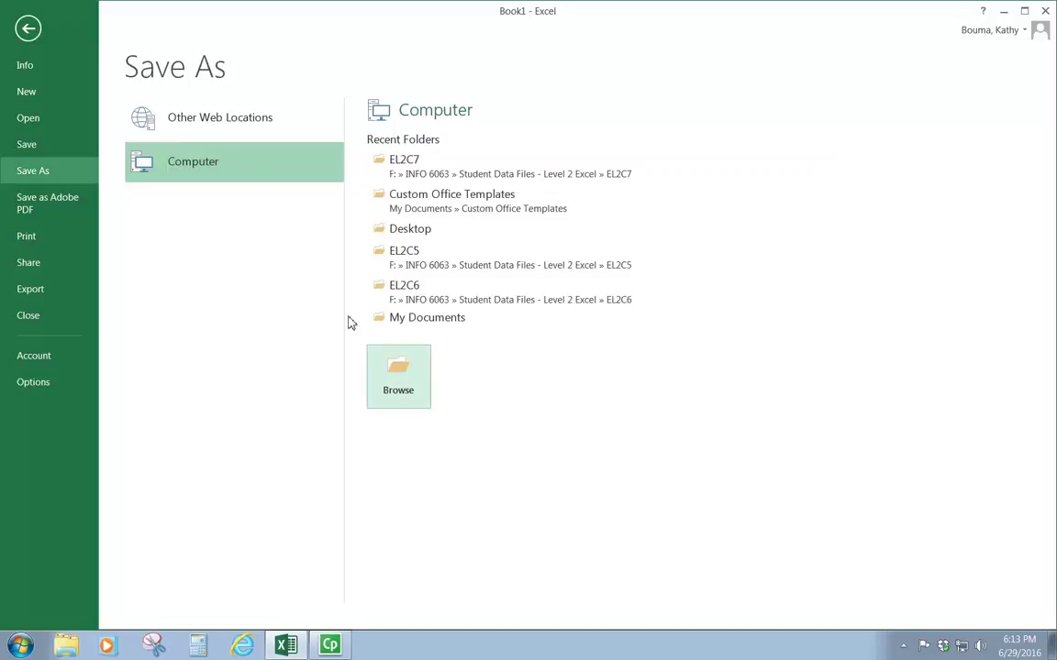
pyautogui.click(390, 228)
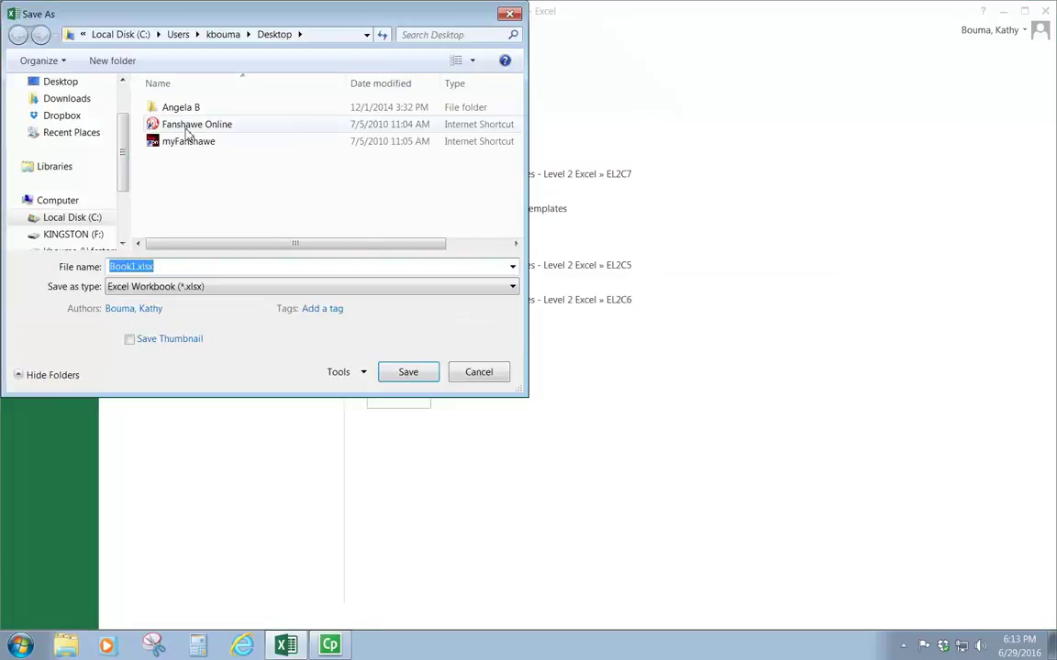
pyautogui.click(66, 82)
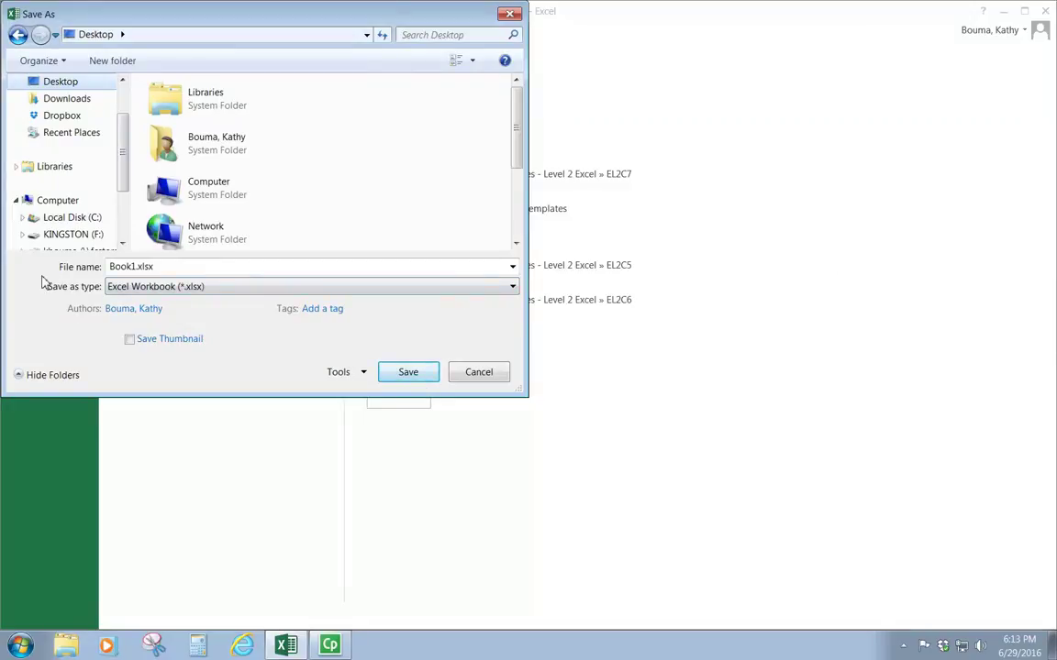
pyautogui.doubleClick(124, 267)
pyautogui.write('Macros')
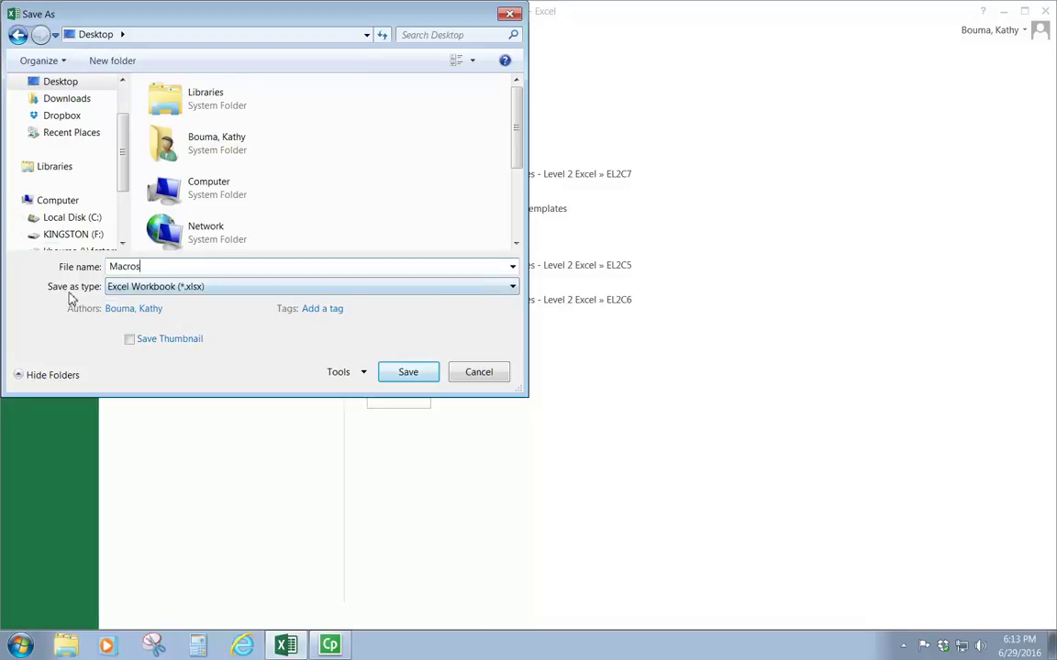
# Set the file type to Excel Macro-Enabled Workbook (*.xlsm) and save the workbook.
pyautogui.click(515, 292)
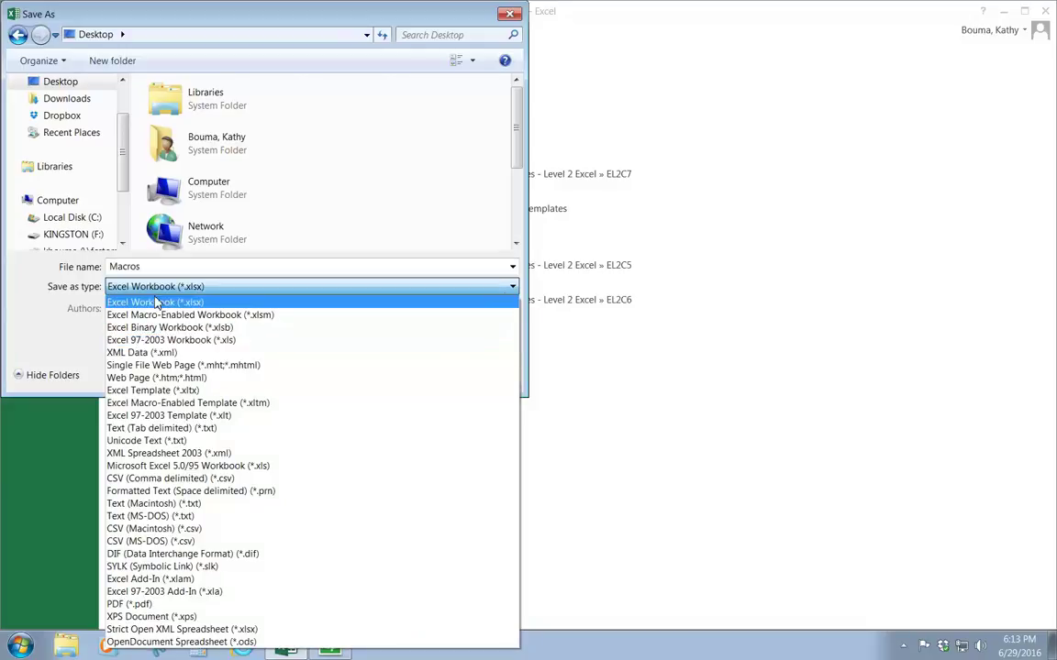
pyautogui.click(232, 317)
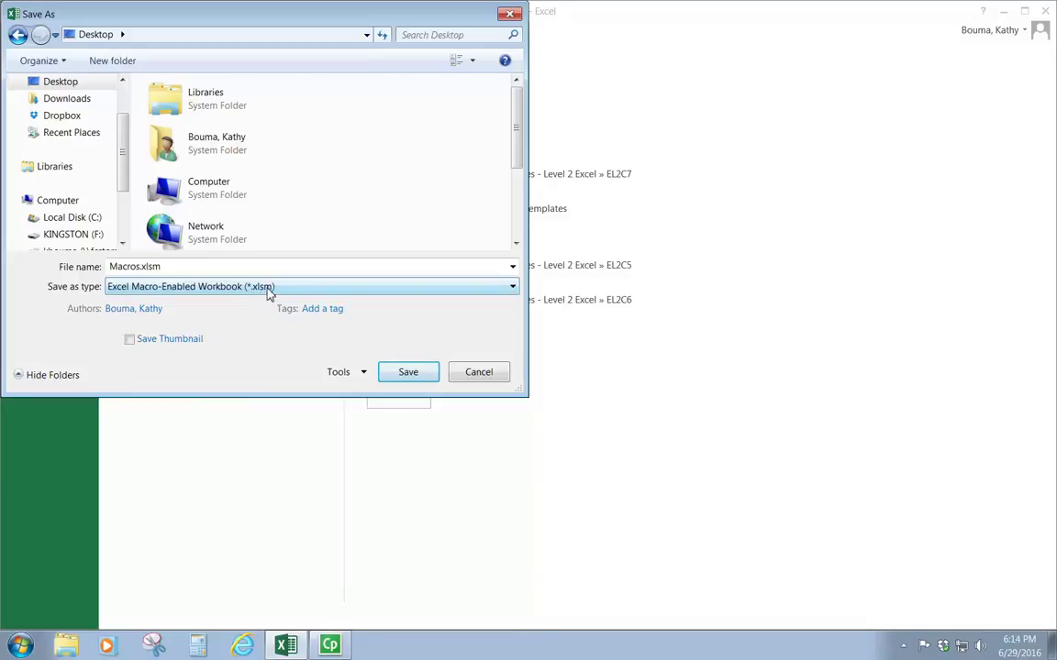
pyautogui.click(513, 288)
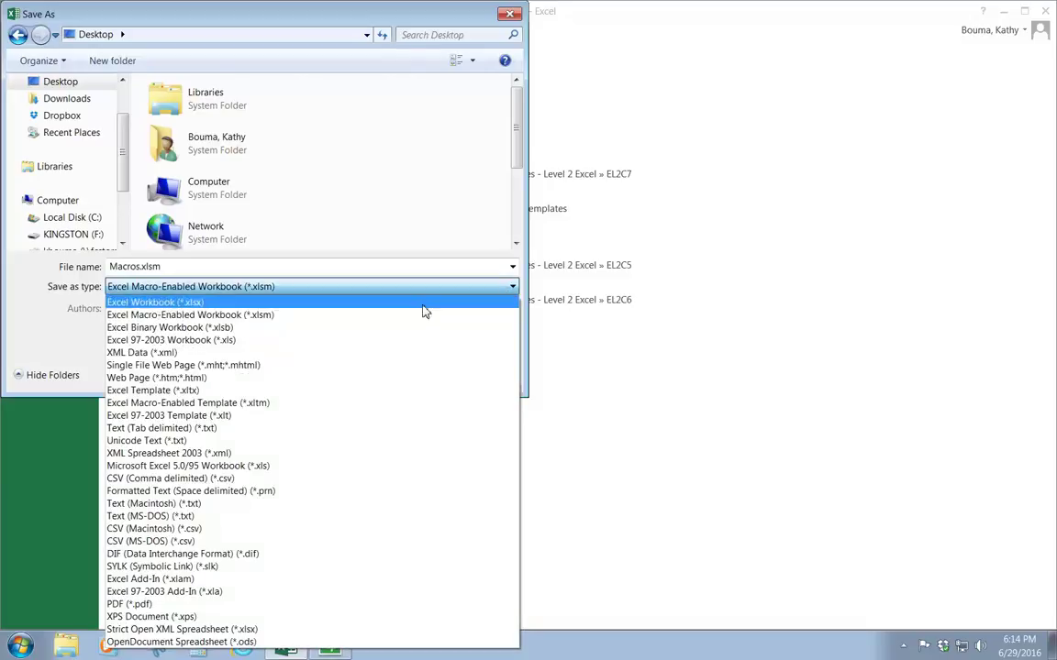
pyautogui.click(179, 317)
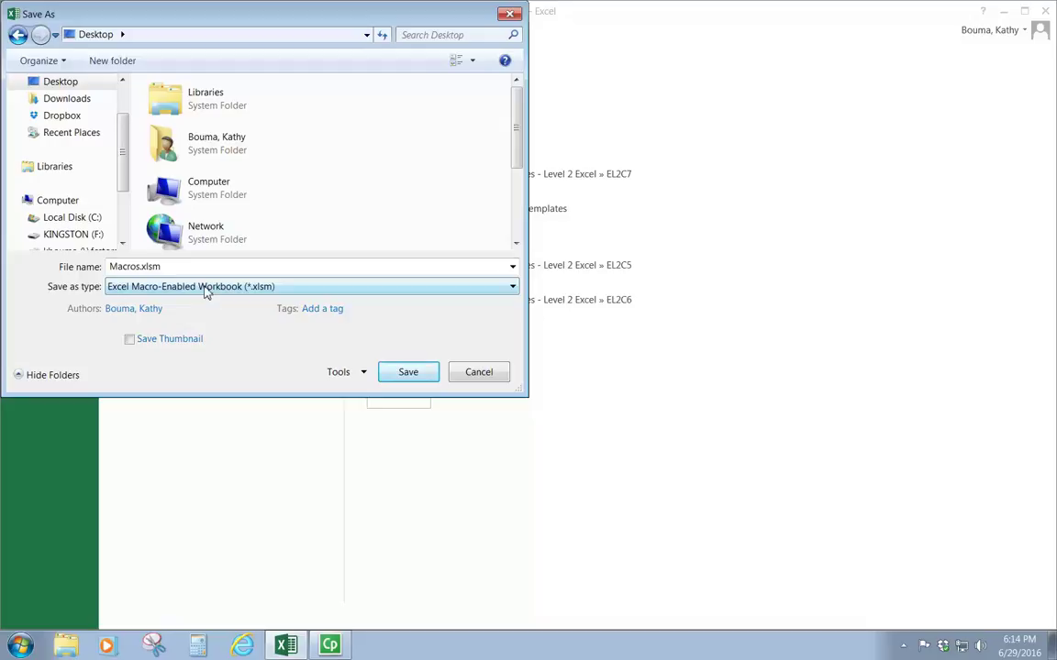
pyautogui.click(410, 371)
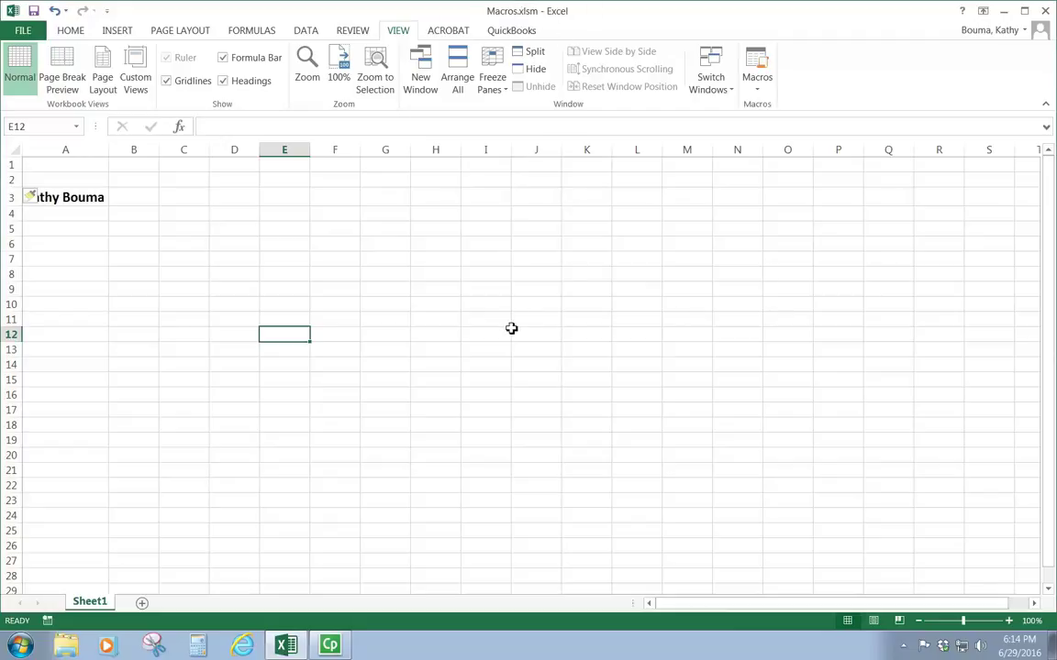
# Create a new blank workbook while keeping Macros.xlsm open, and maximize the new workbook's window.
pyautogui.click(569, 333)
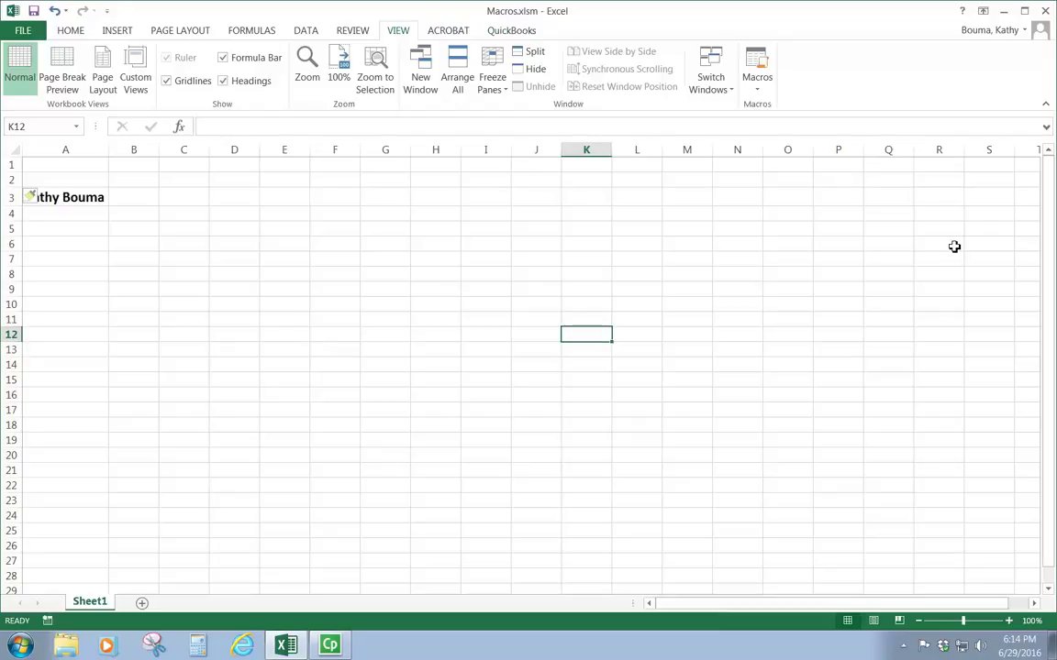
pyautogui.click(22, 31)
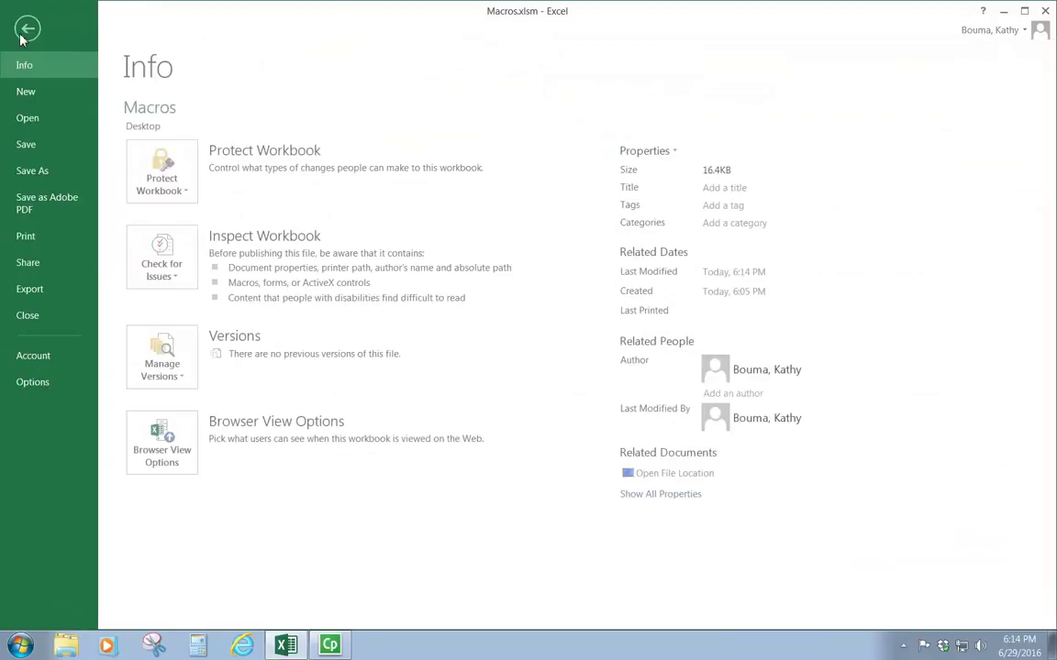
pyautogui.click(26, 92)
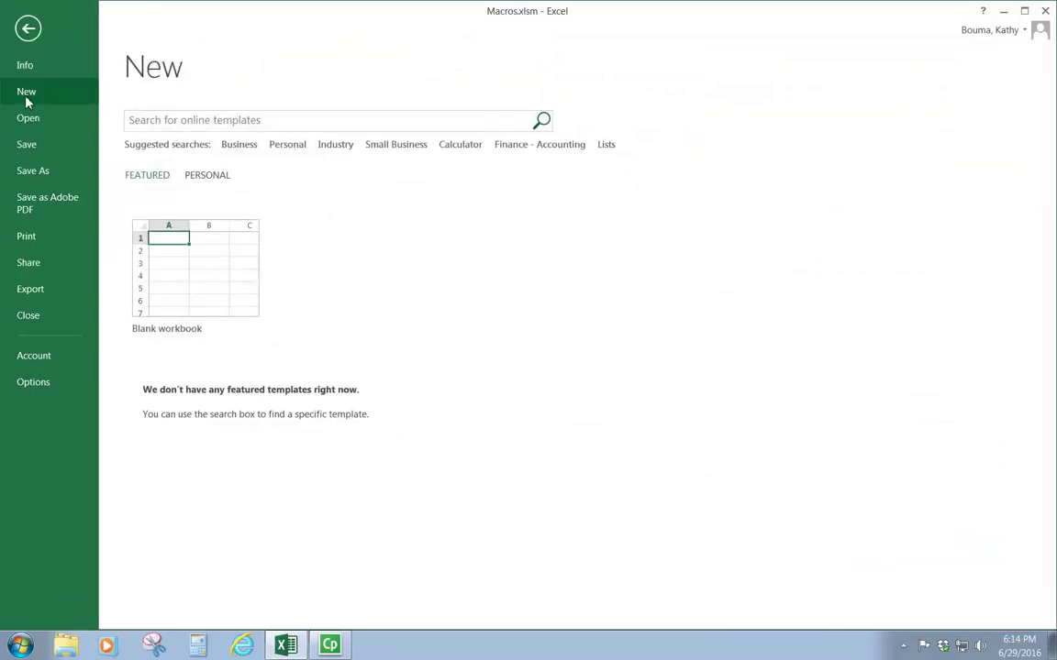
pyautogui.click(209, 301)
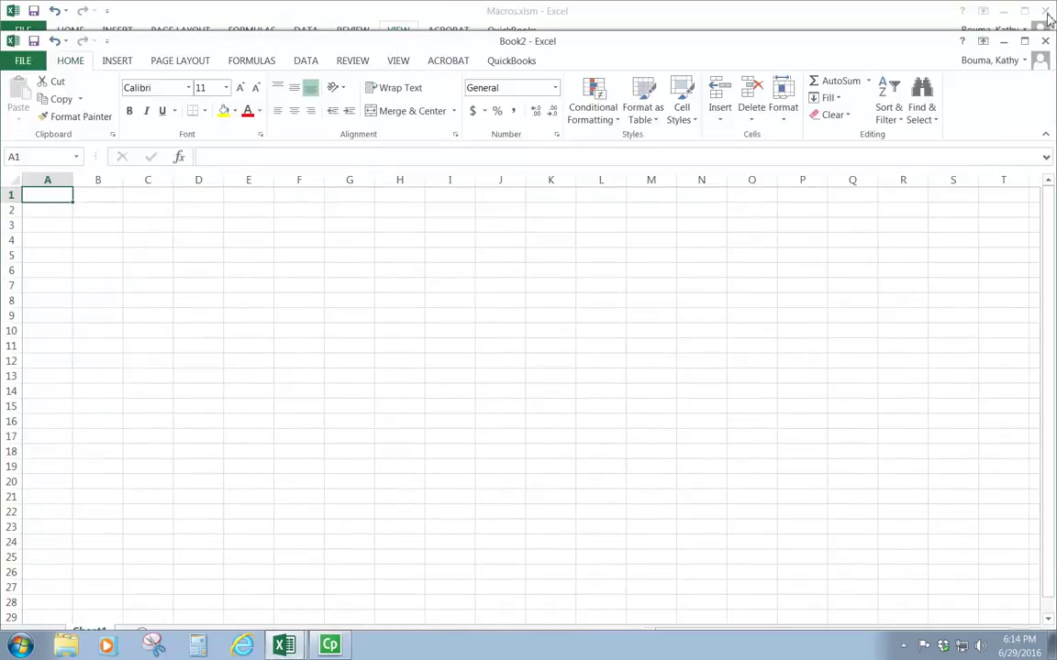
pyautogui.click(1023, 43)
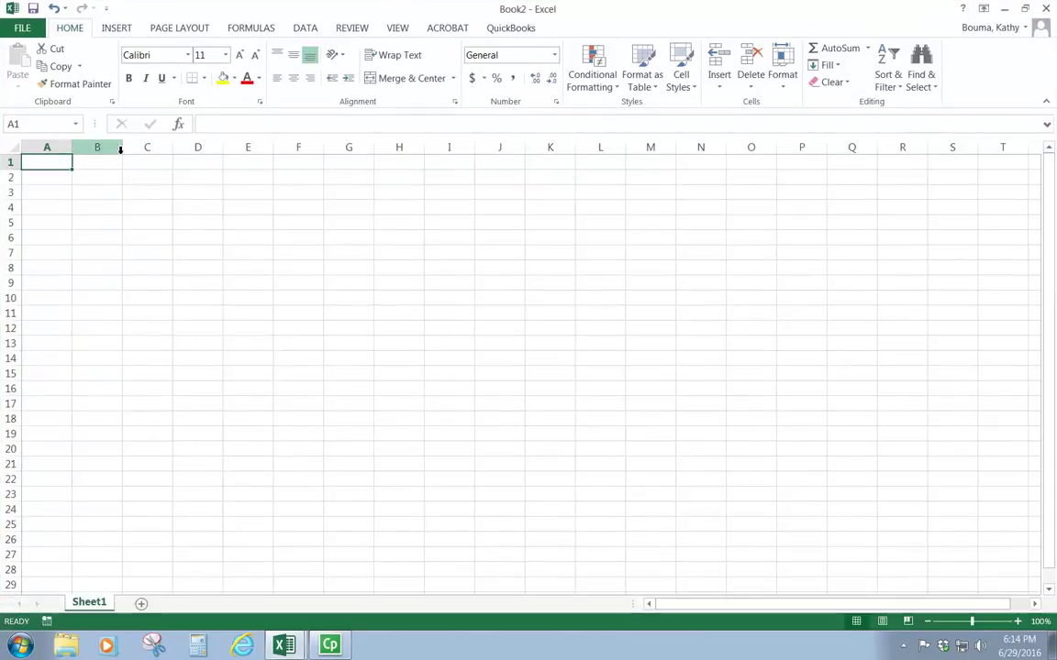
# Run the Name macro from Macros.xlsm in the new blank workbook.
pyautogui.click(393, 30)
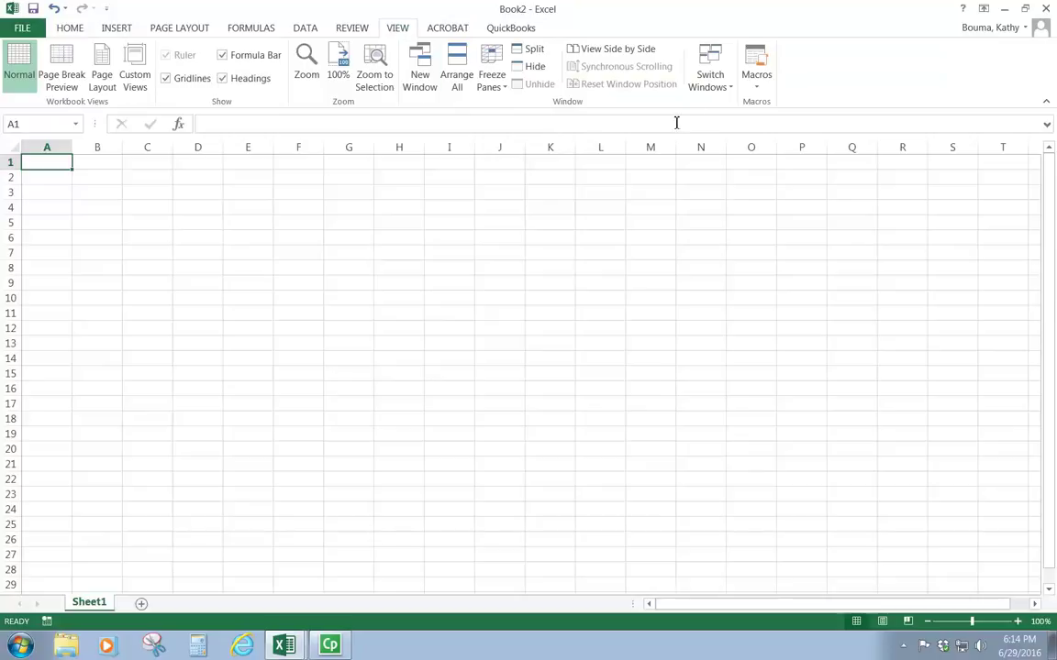
pyautogui.click(755, 88)
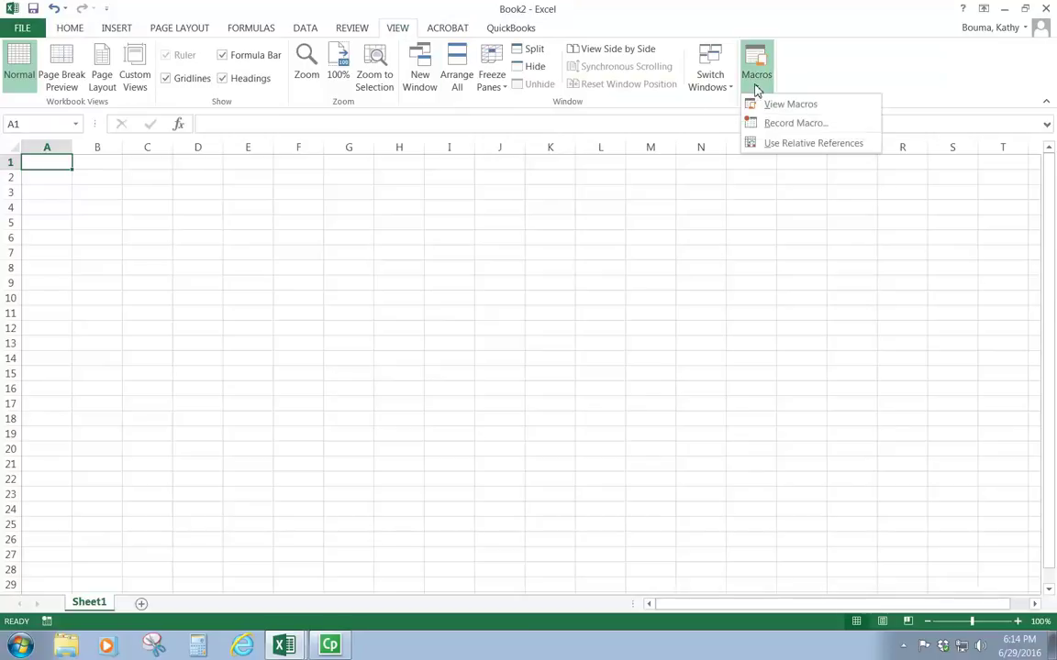
pyautogui.click(798, 107)
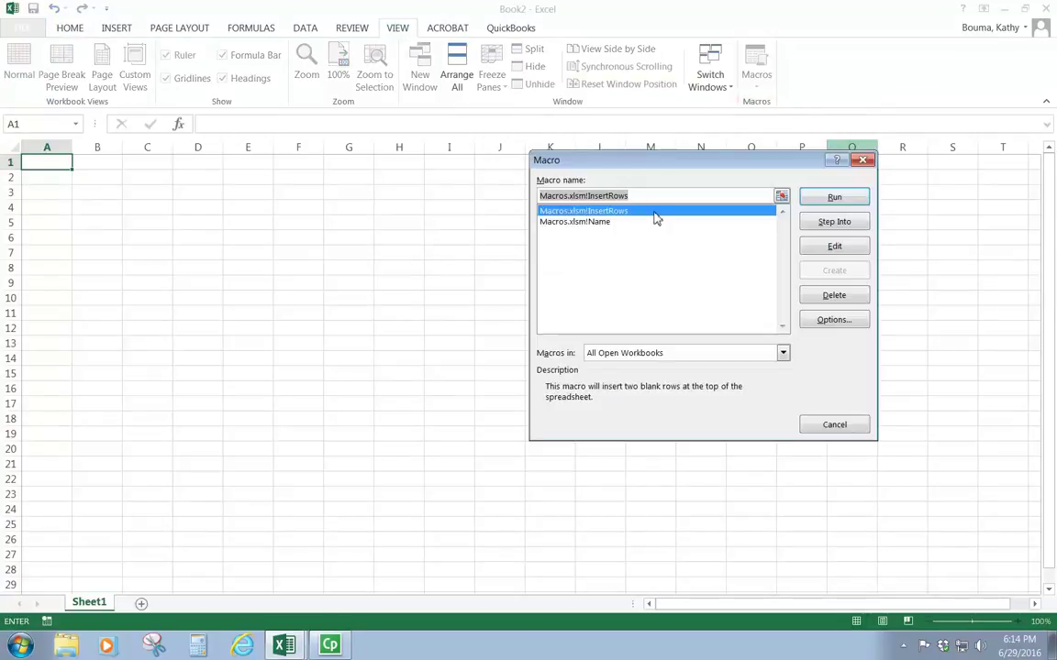
pyautogui.click(596, 223)
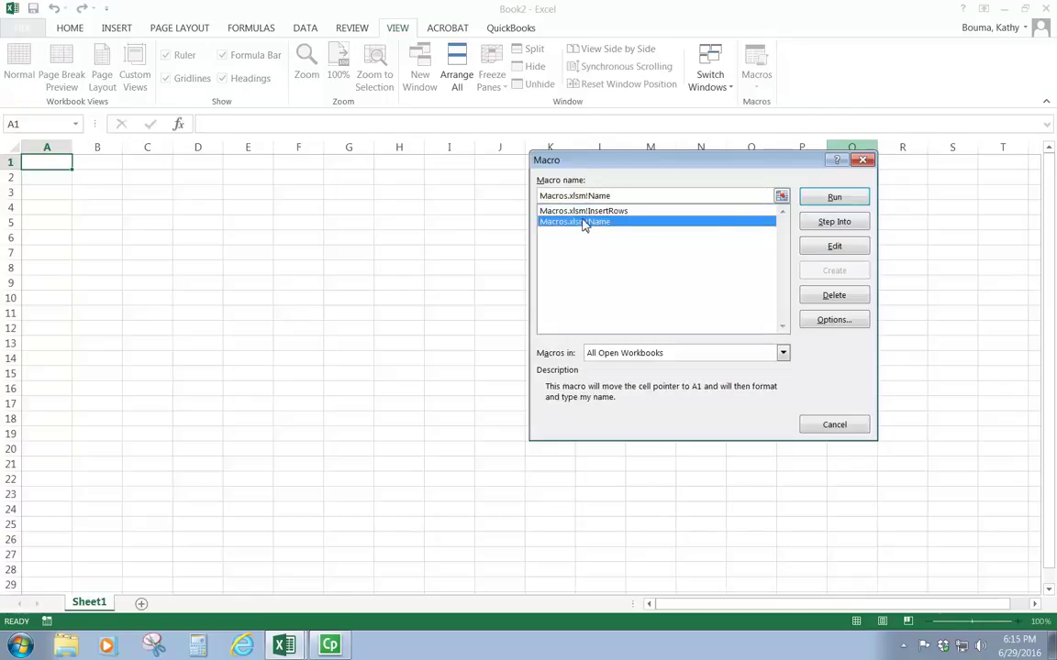
pyautogui.click(832, 199)
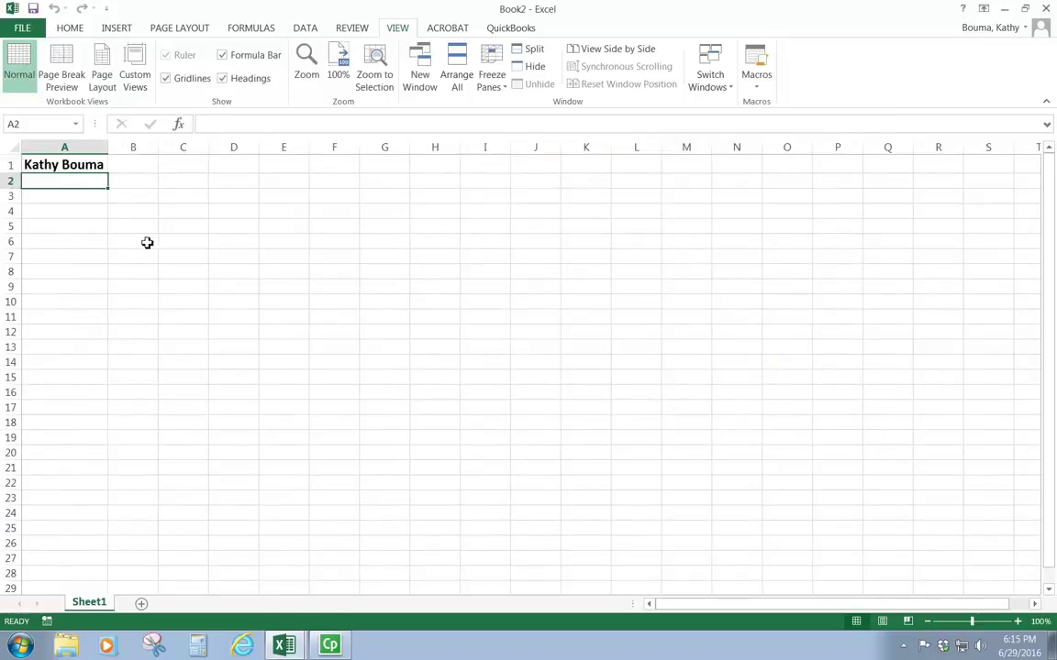
# Run the InsertRows macro from Macros.xlsm in the new workbook.
pyautogui.click(757, 87)
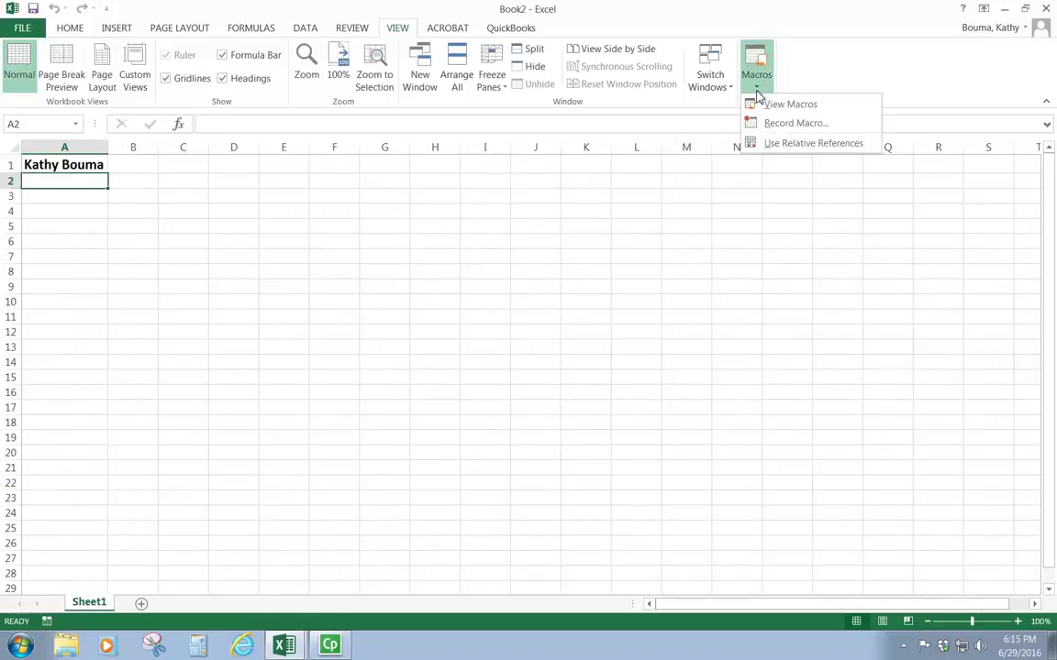
pyautogui.click(778, 104)
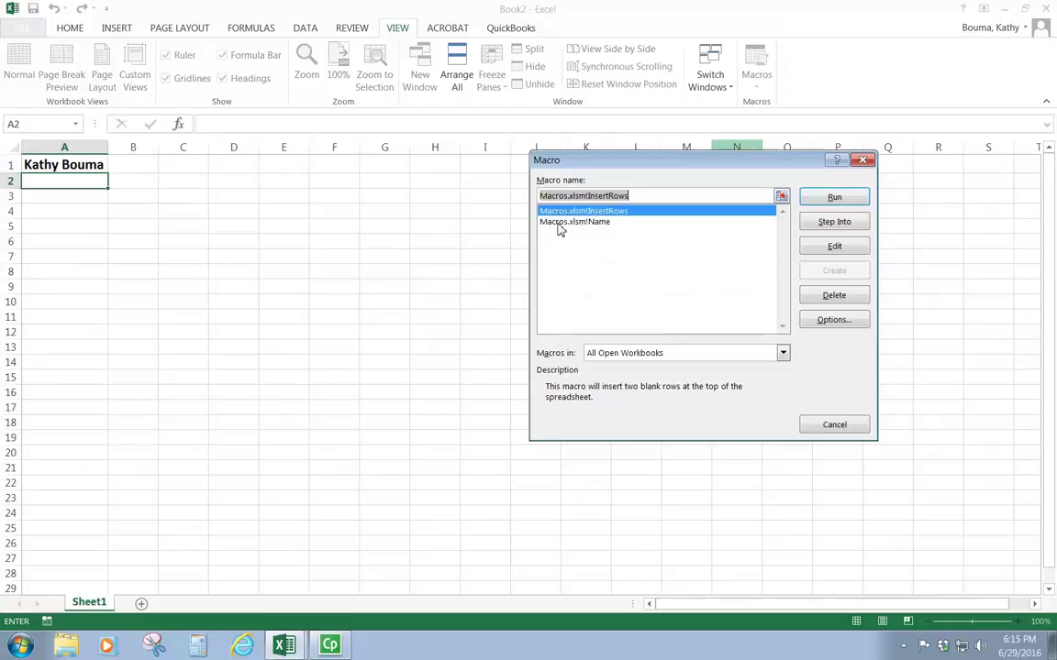
pyautogui.click(607, 213)
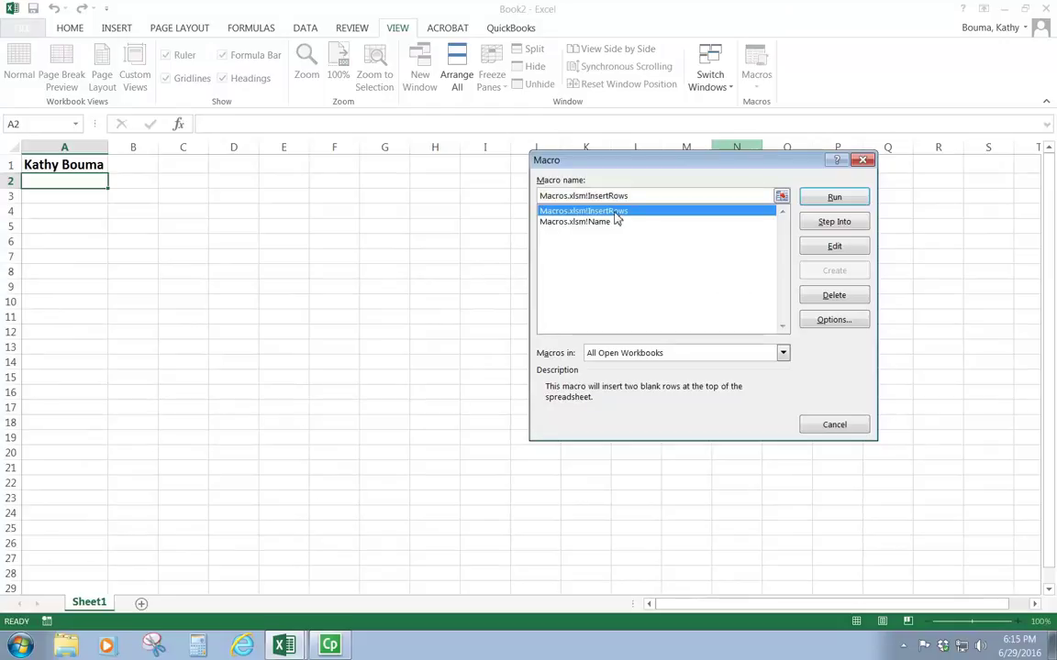
pyautogui.click(832, 198)
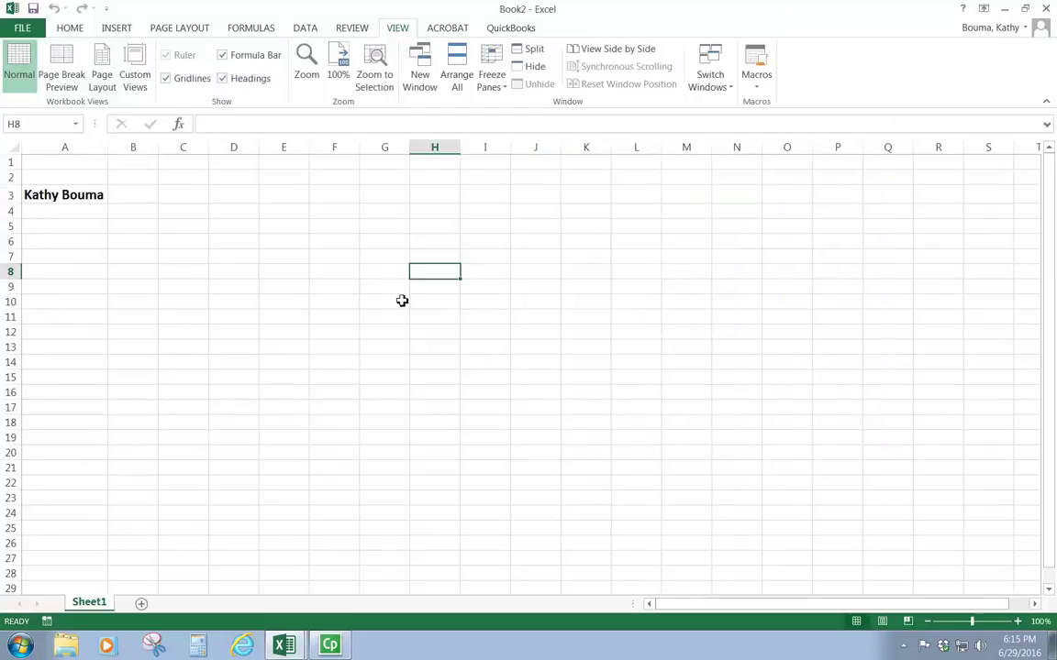